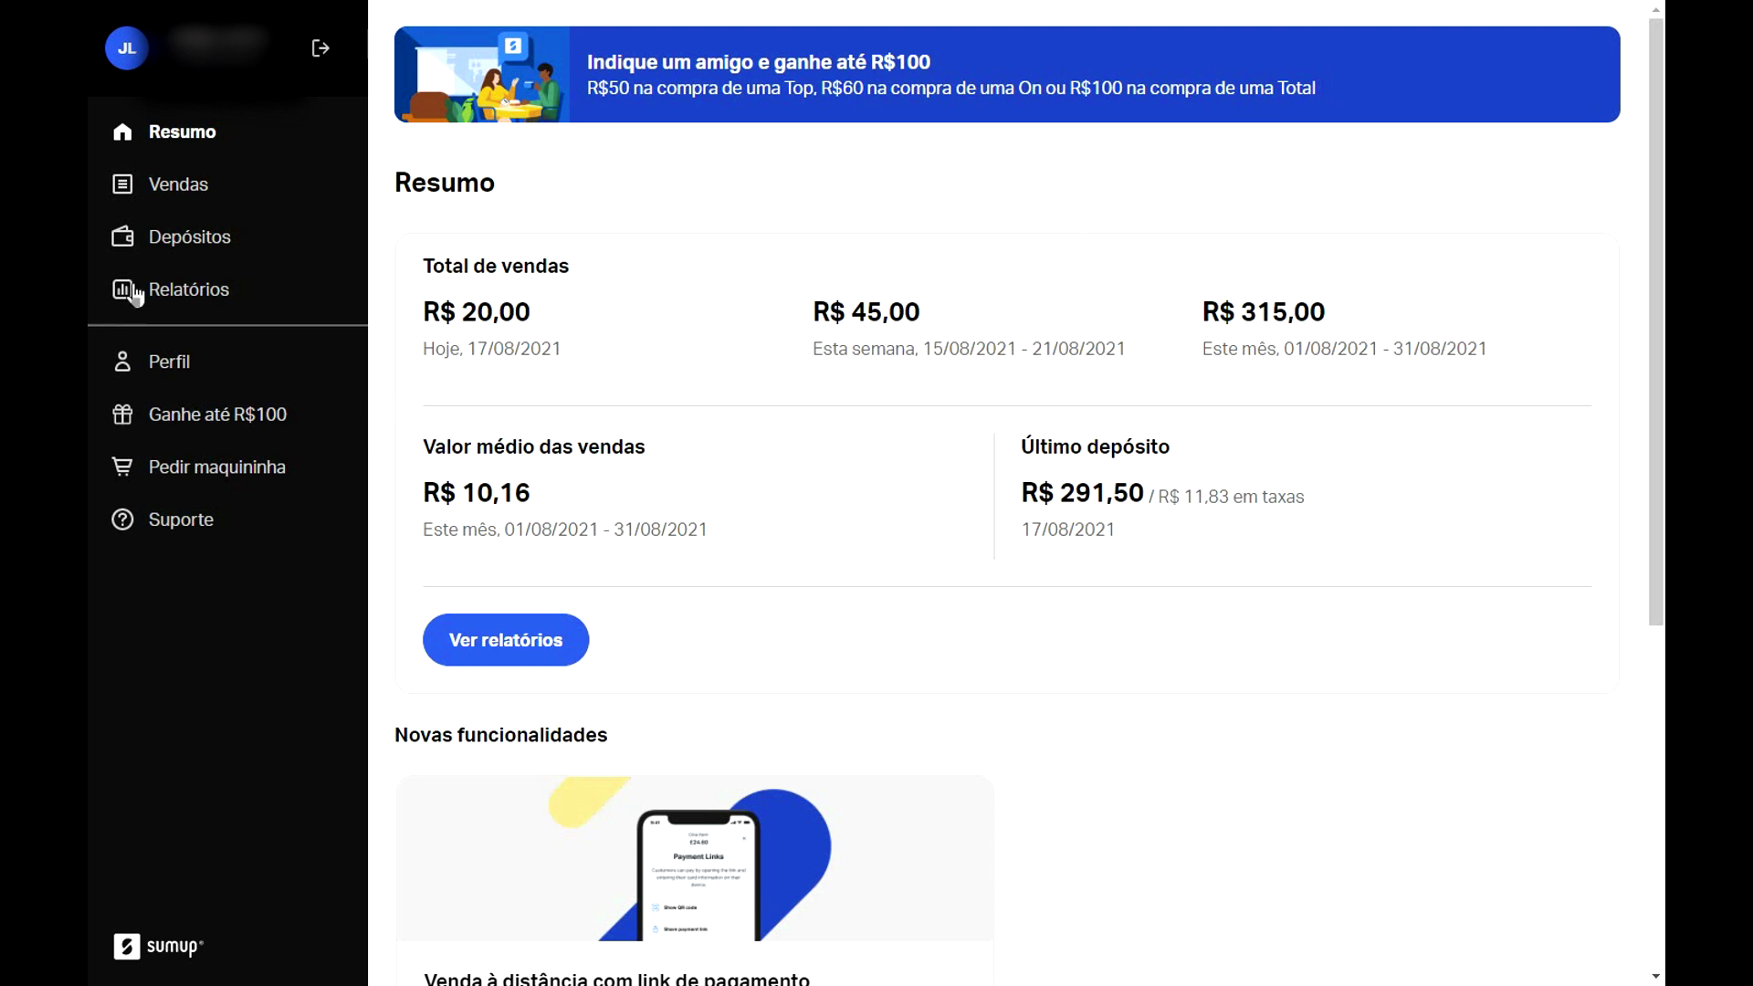
Open the bank details section (Dados bancários) in the profile details and start changing the account information.
{"action": "left_click", "coordinate": [161, 376]}
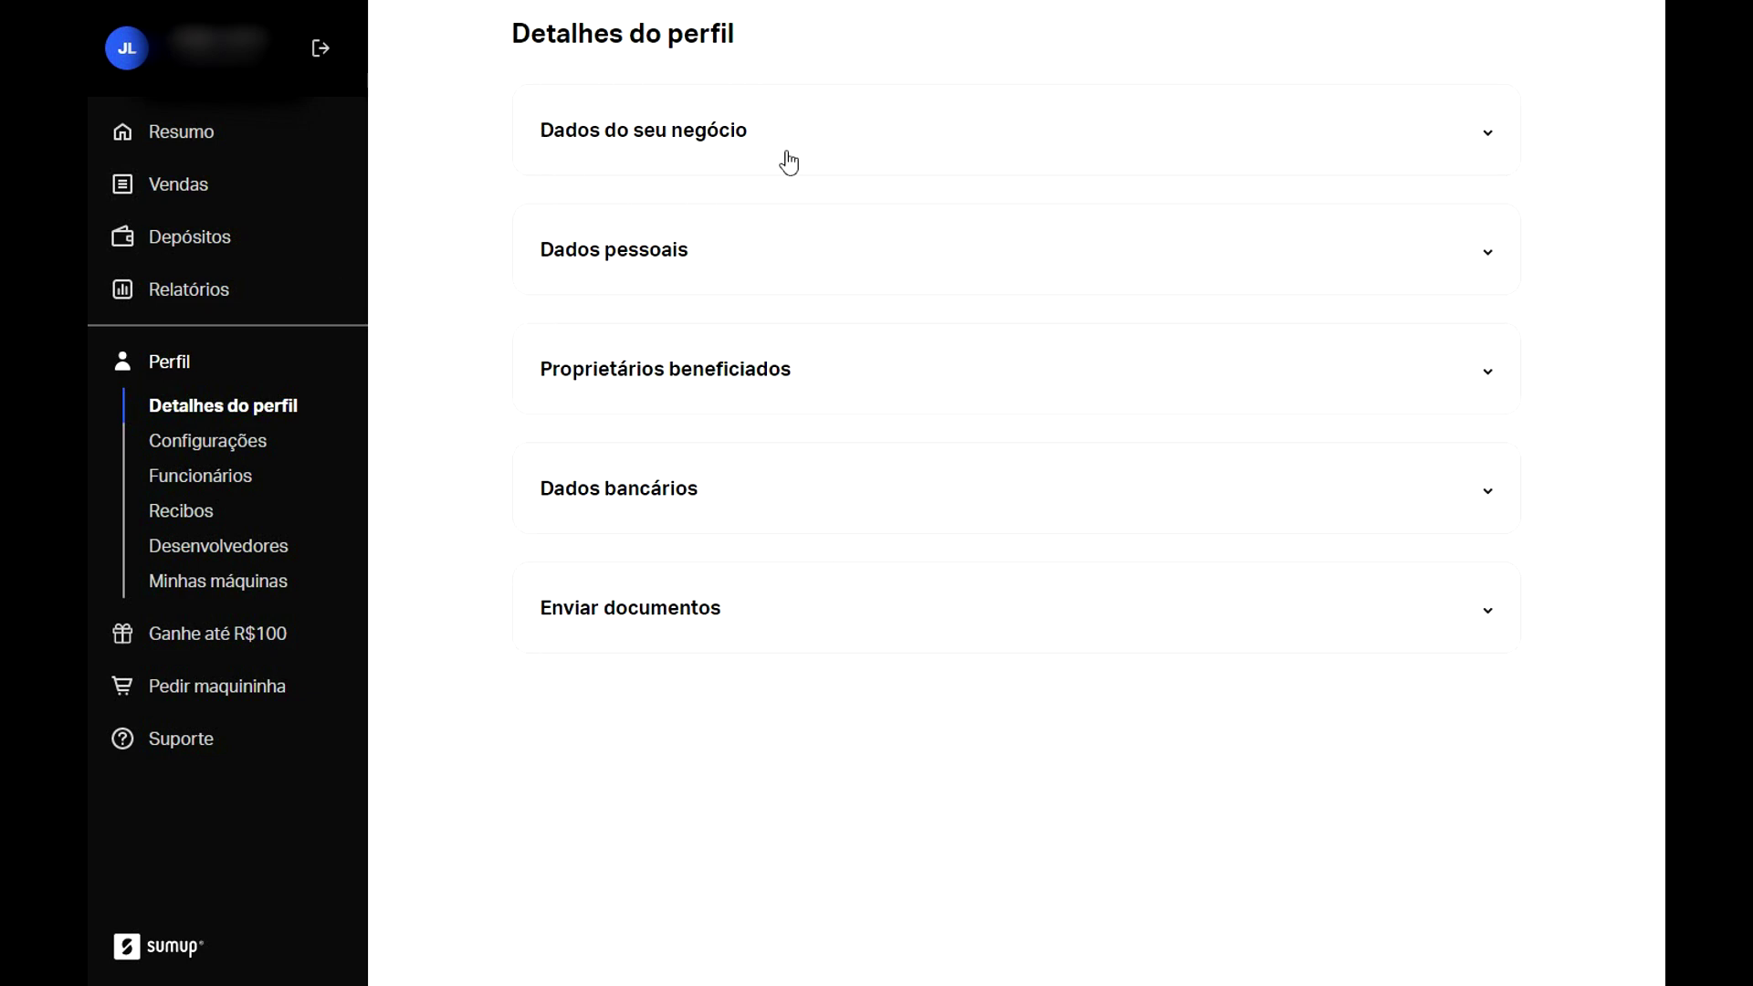
{"action": "left_click", "coordinate": [598, 501]}
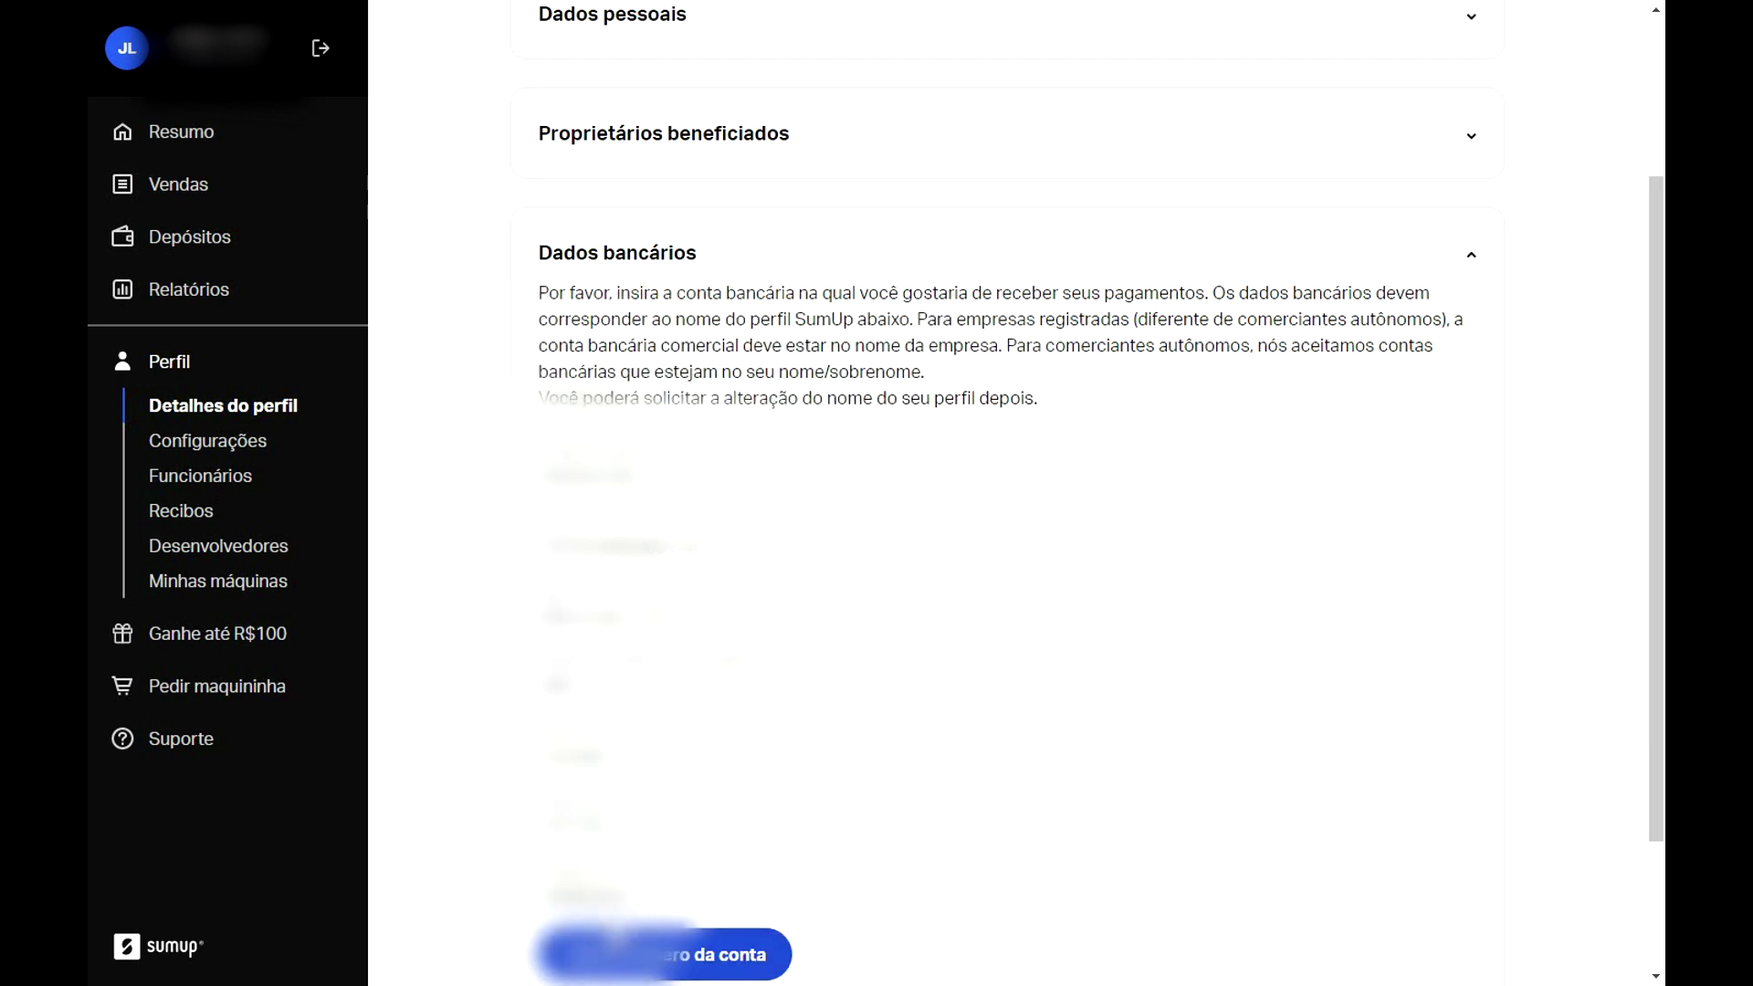
{"action": "left_click", "coordinate": [639, 954]}
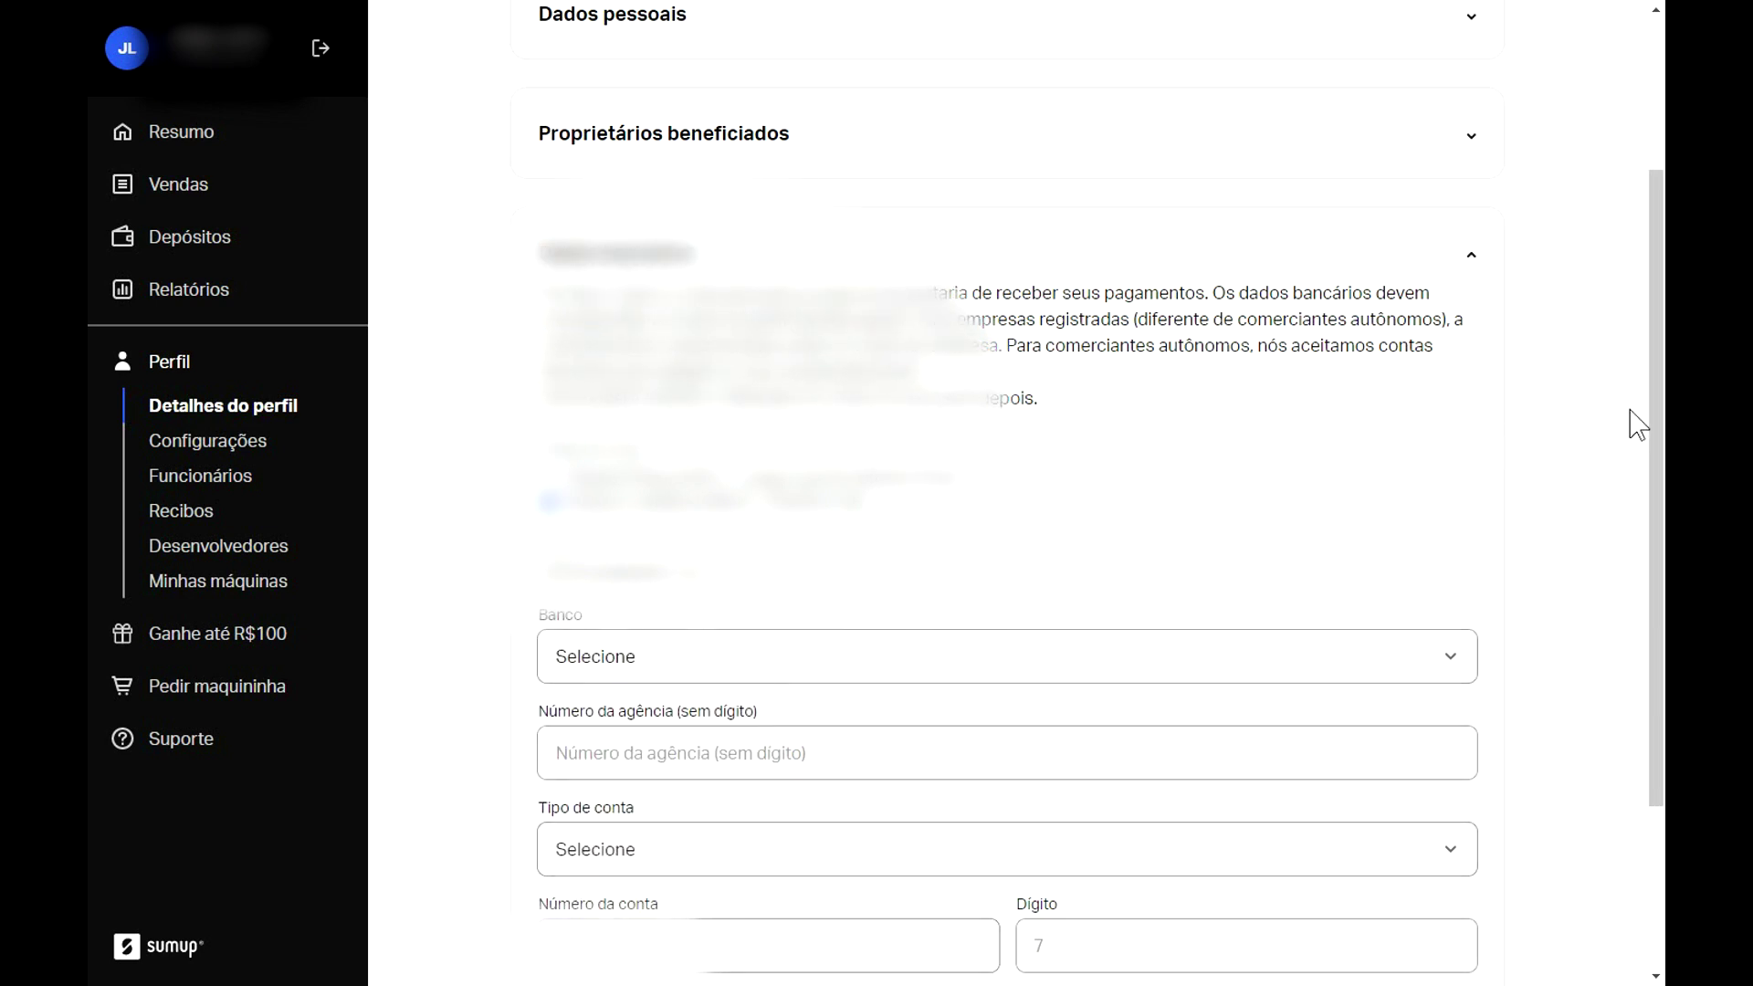
{"action": "left_click_drag", "start_coordinate": [1657, 401], "coordinate": [1660, 531]}
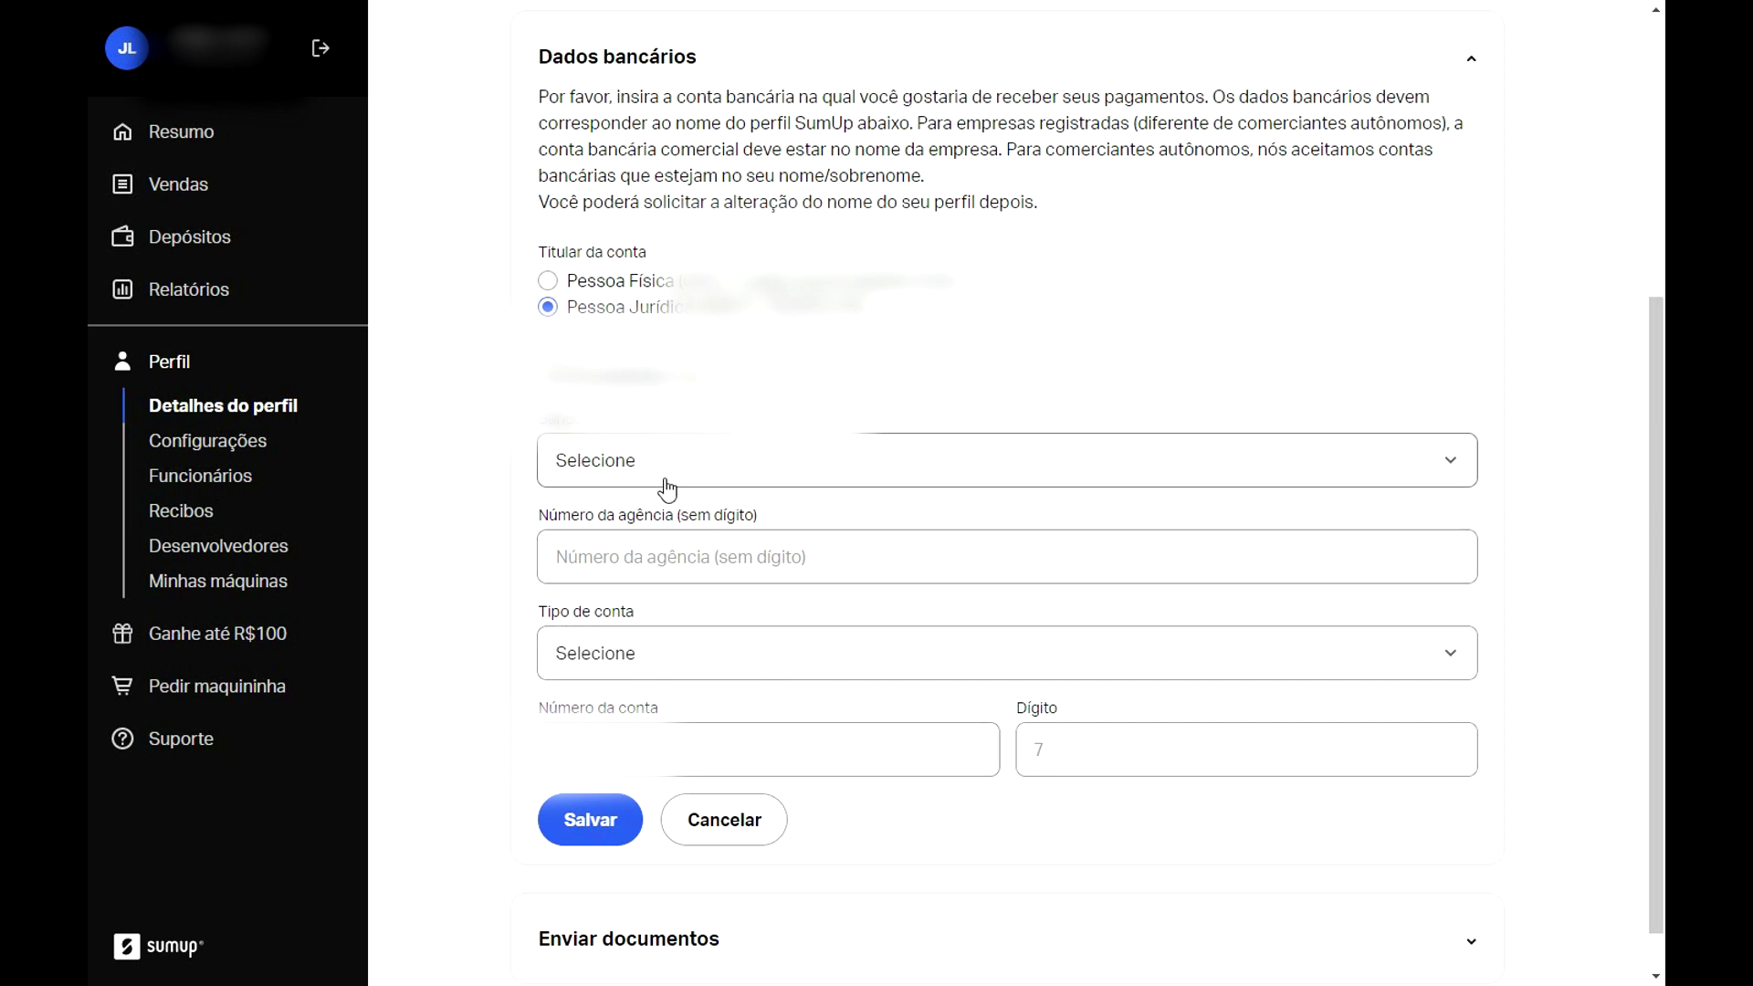
Choose Caixa Economica Federal S.A - 104 as the bank for receiving payments.
{"action": "left_click", "coordinate": [571, 473]}
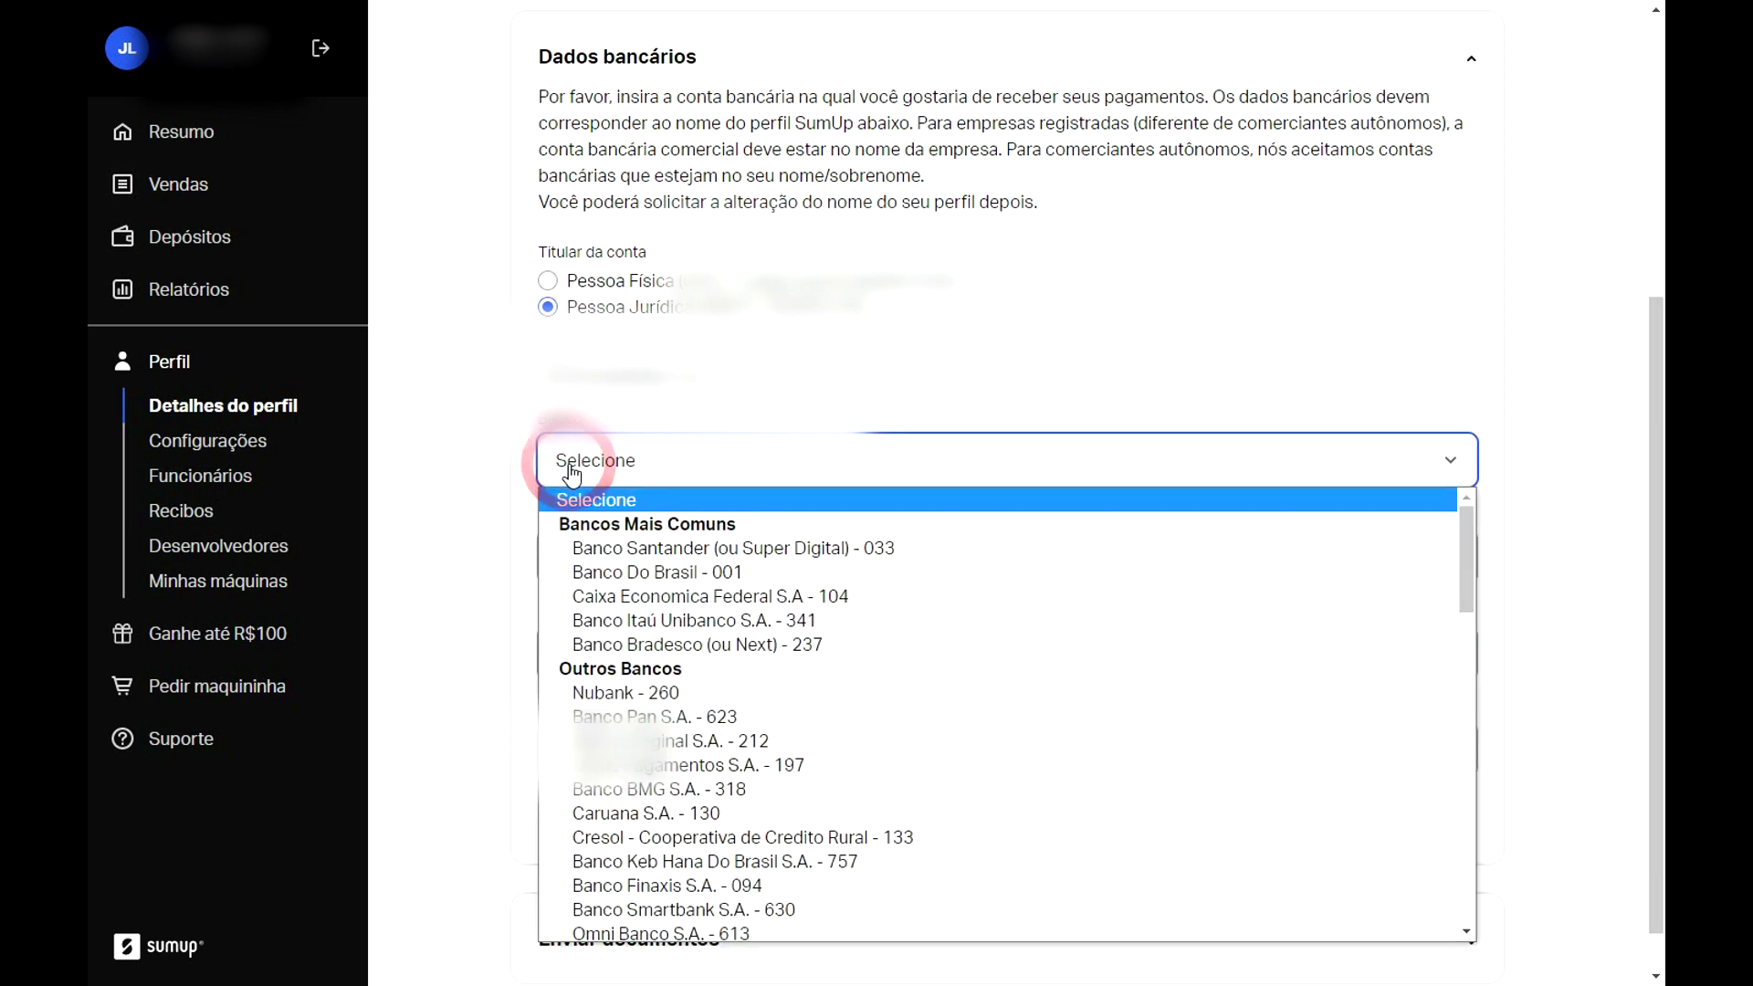
{"action": "scroll", "coordinate": [676, 849], "scroll_direction": "down", "scroll_amount": 3}
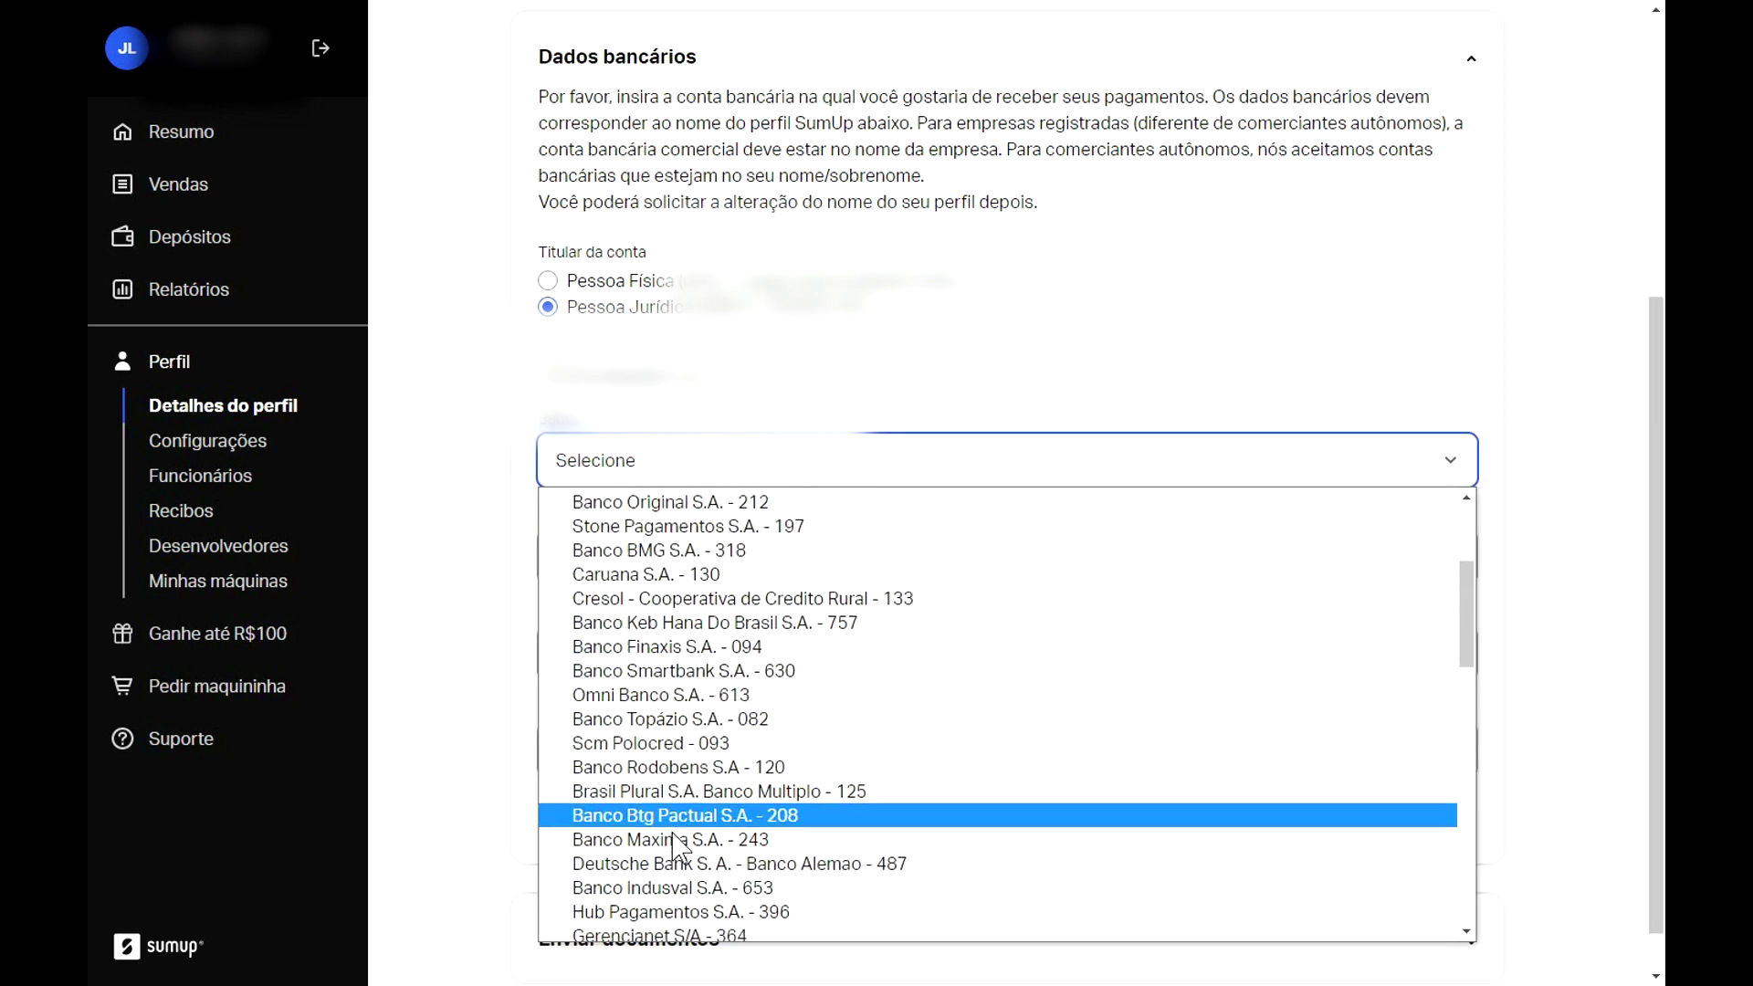
{"action": "scroll", "coordinate": [676, 849], "scroll_direction": "down", "scroll_amount": 8}
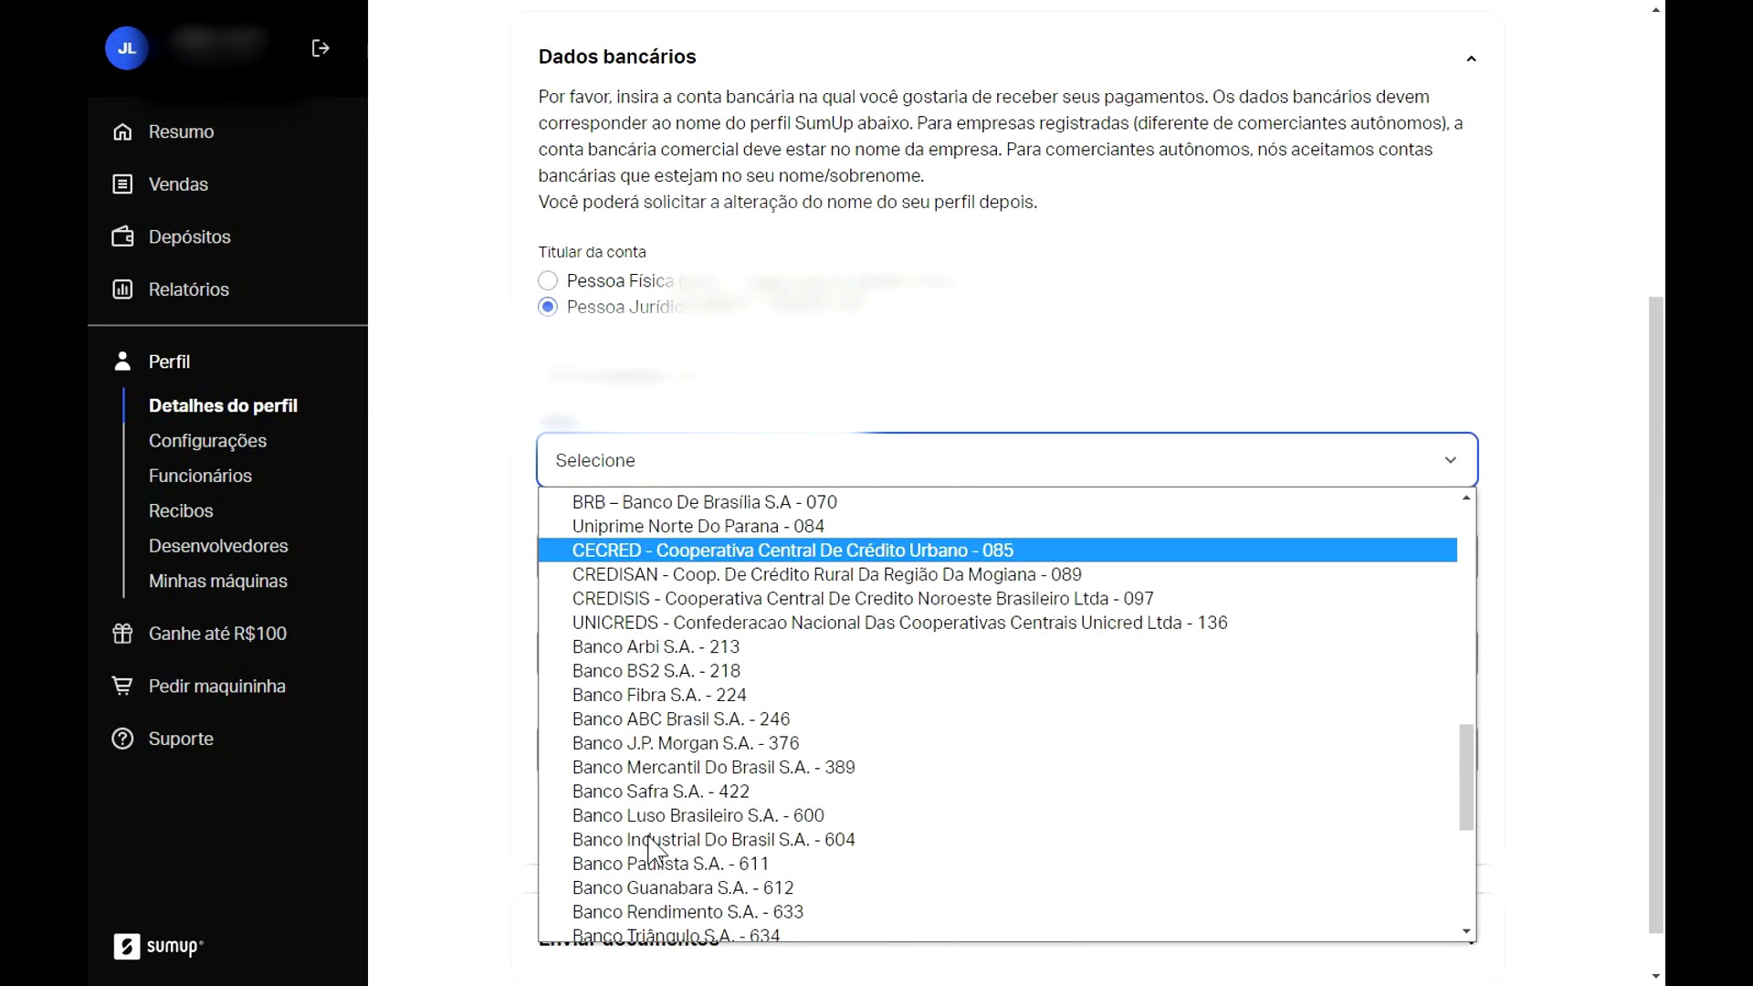
{"action": "scroll", "coordinate": [653, 849], "scroll_direction": "down", "scroll_amount": 5}
{"action": "scroll", "coordinate": [643, 849], "scroll_direction": "up", "scroll_amount": 10}
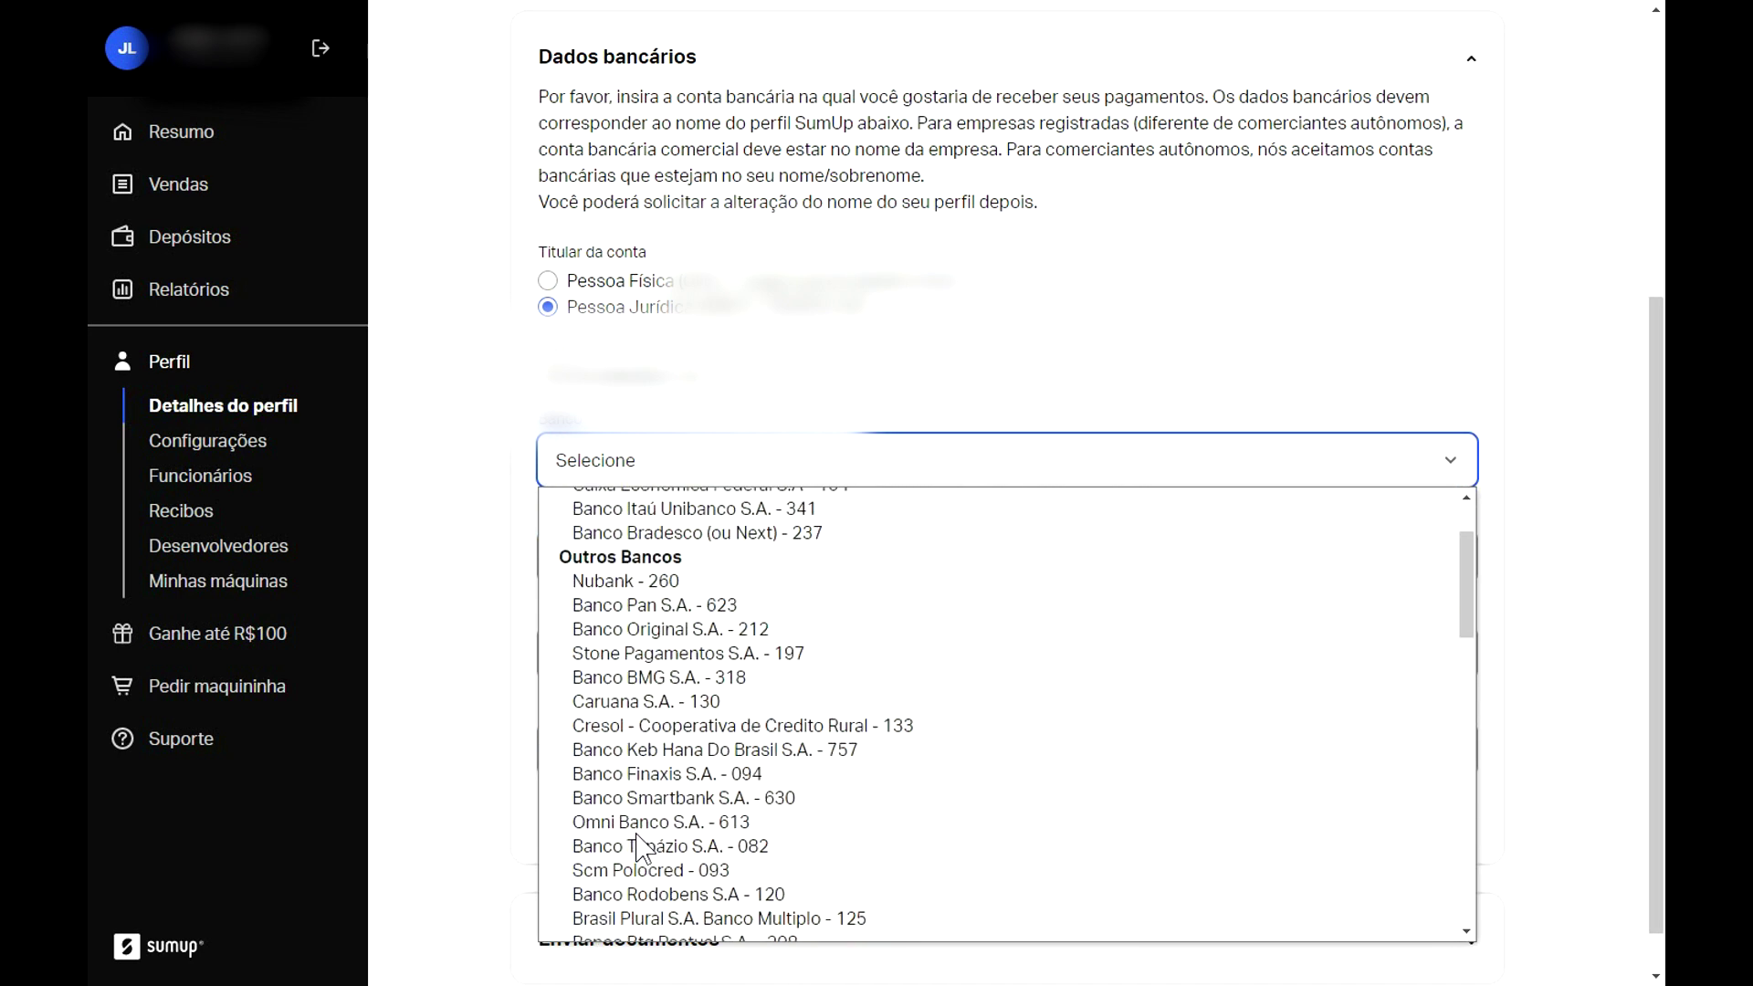
{"action": "scroll", "coordinate": [643, 846], "scroll_direction": "up", "scroll_amount": 2}
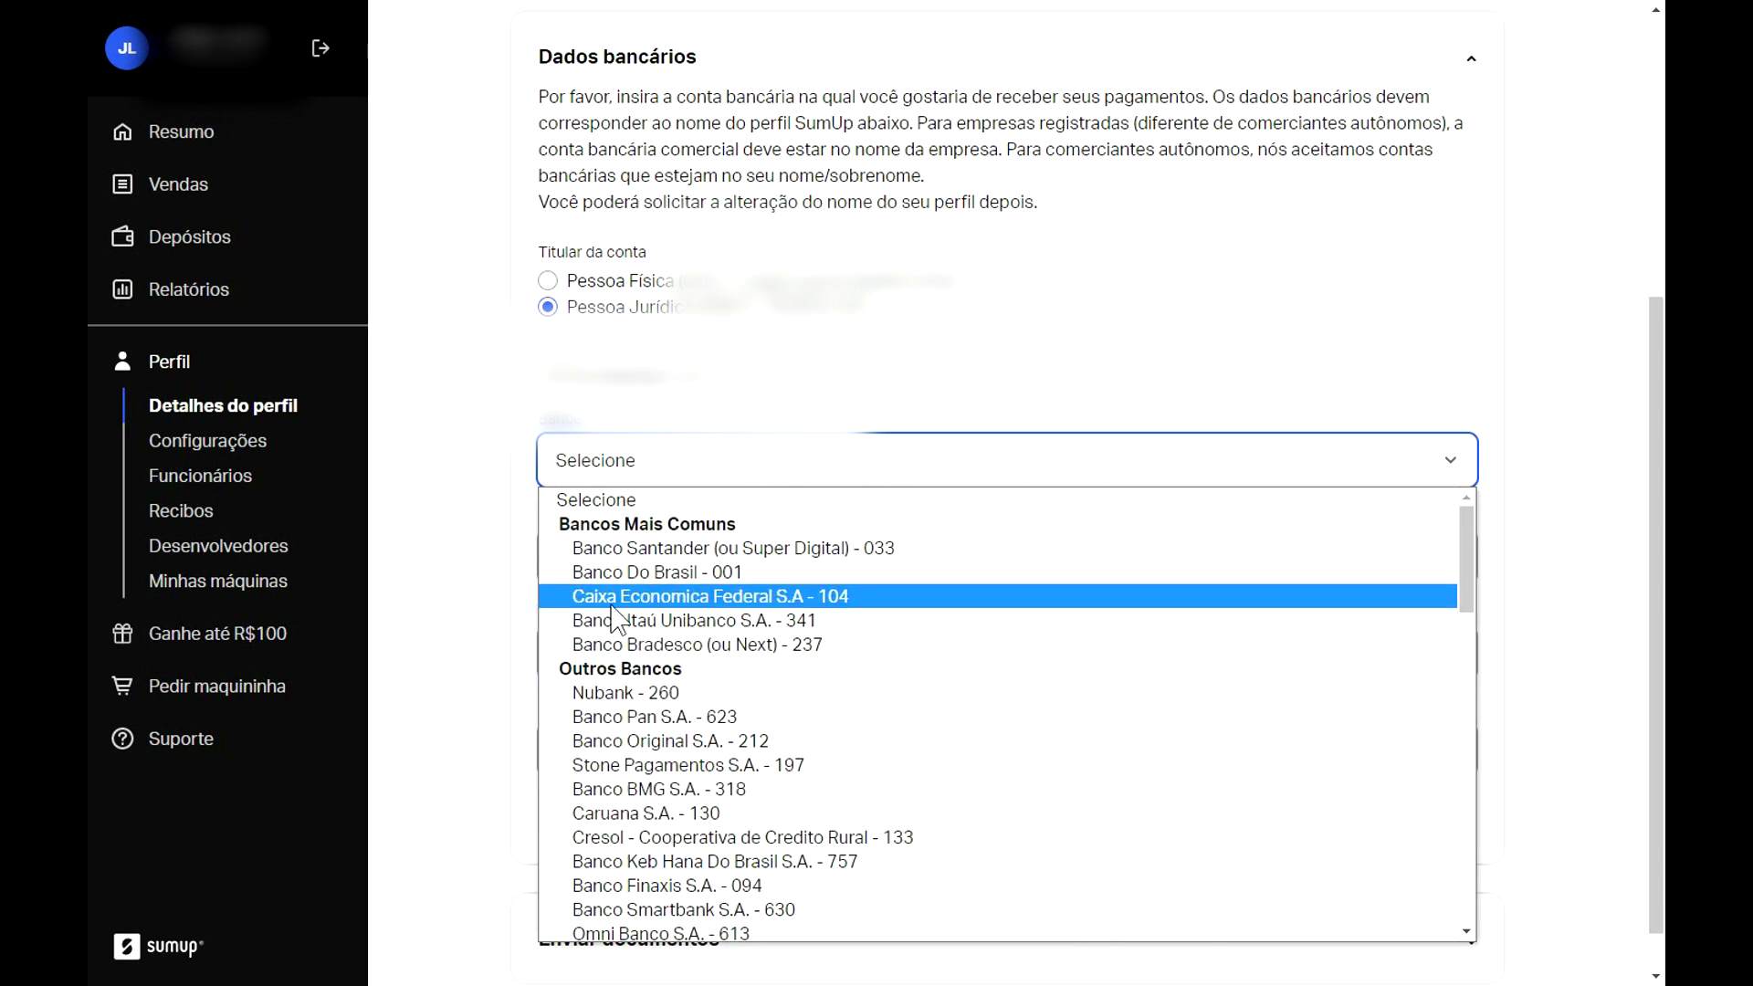
{"action": "left_click", "coordinate": [709, 598]}
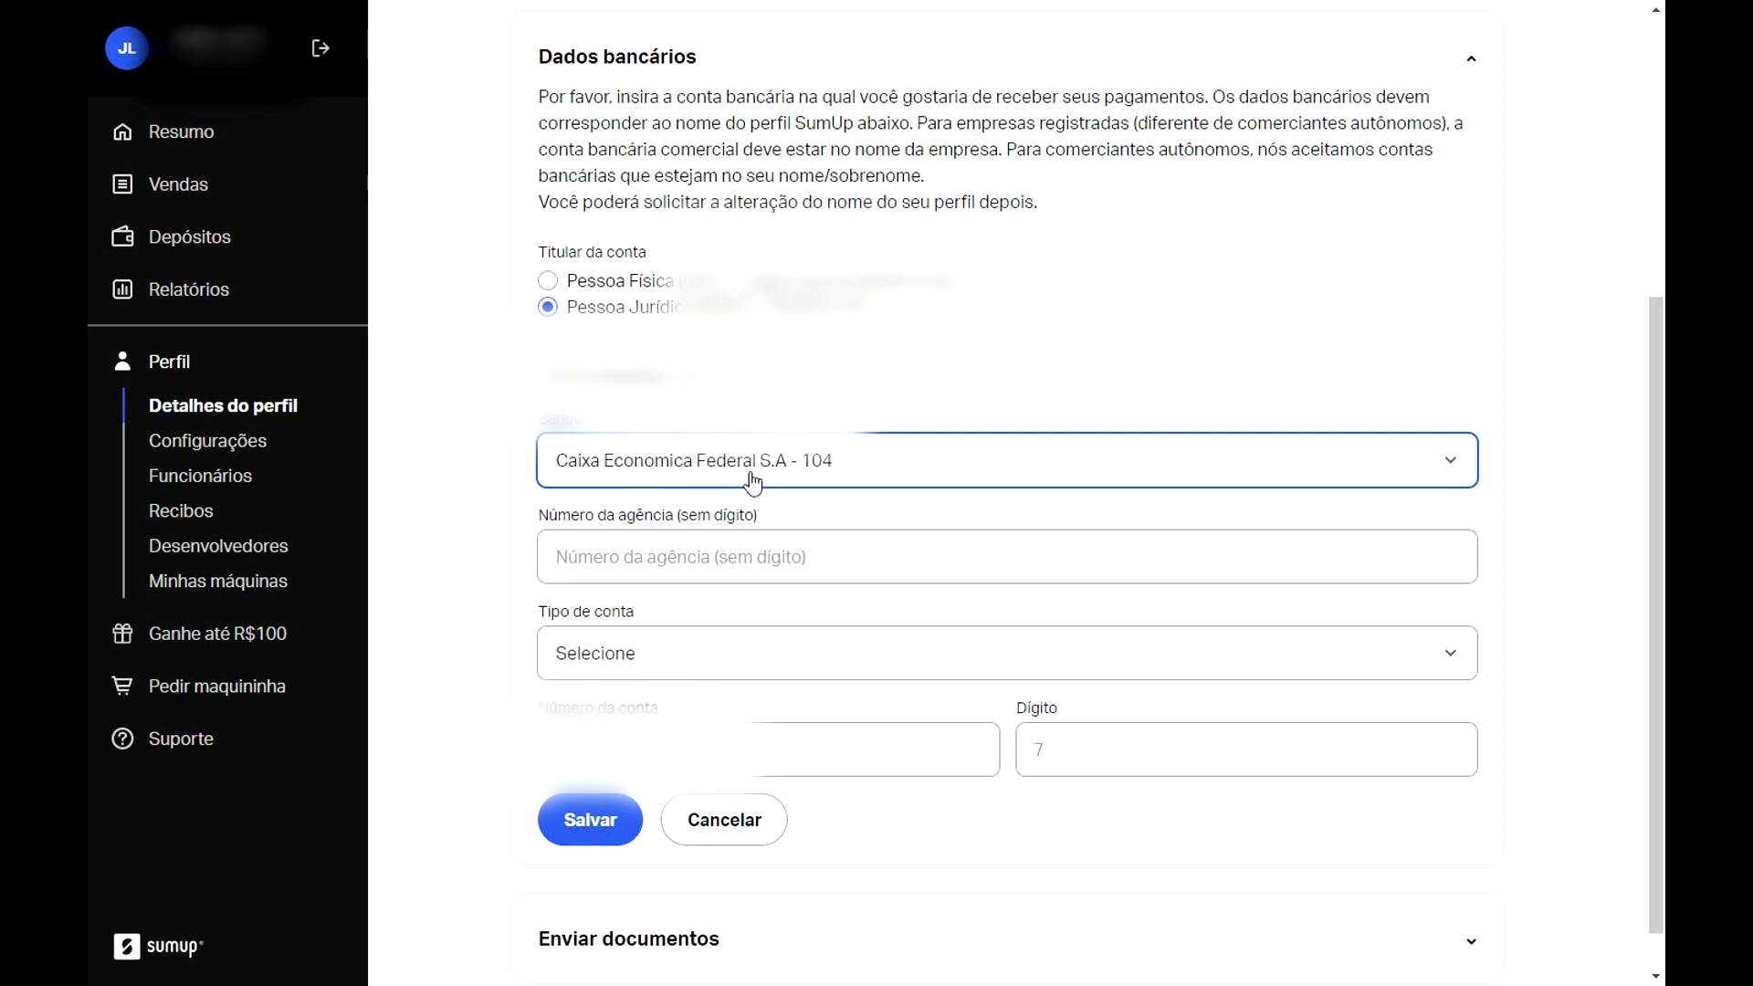
Set the branch number to 0000 and the account type to Poupança.
{"action": "left_click", "coordinate": [599, 559]}
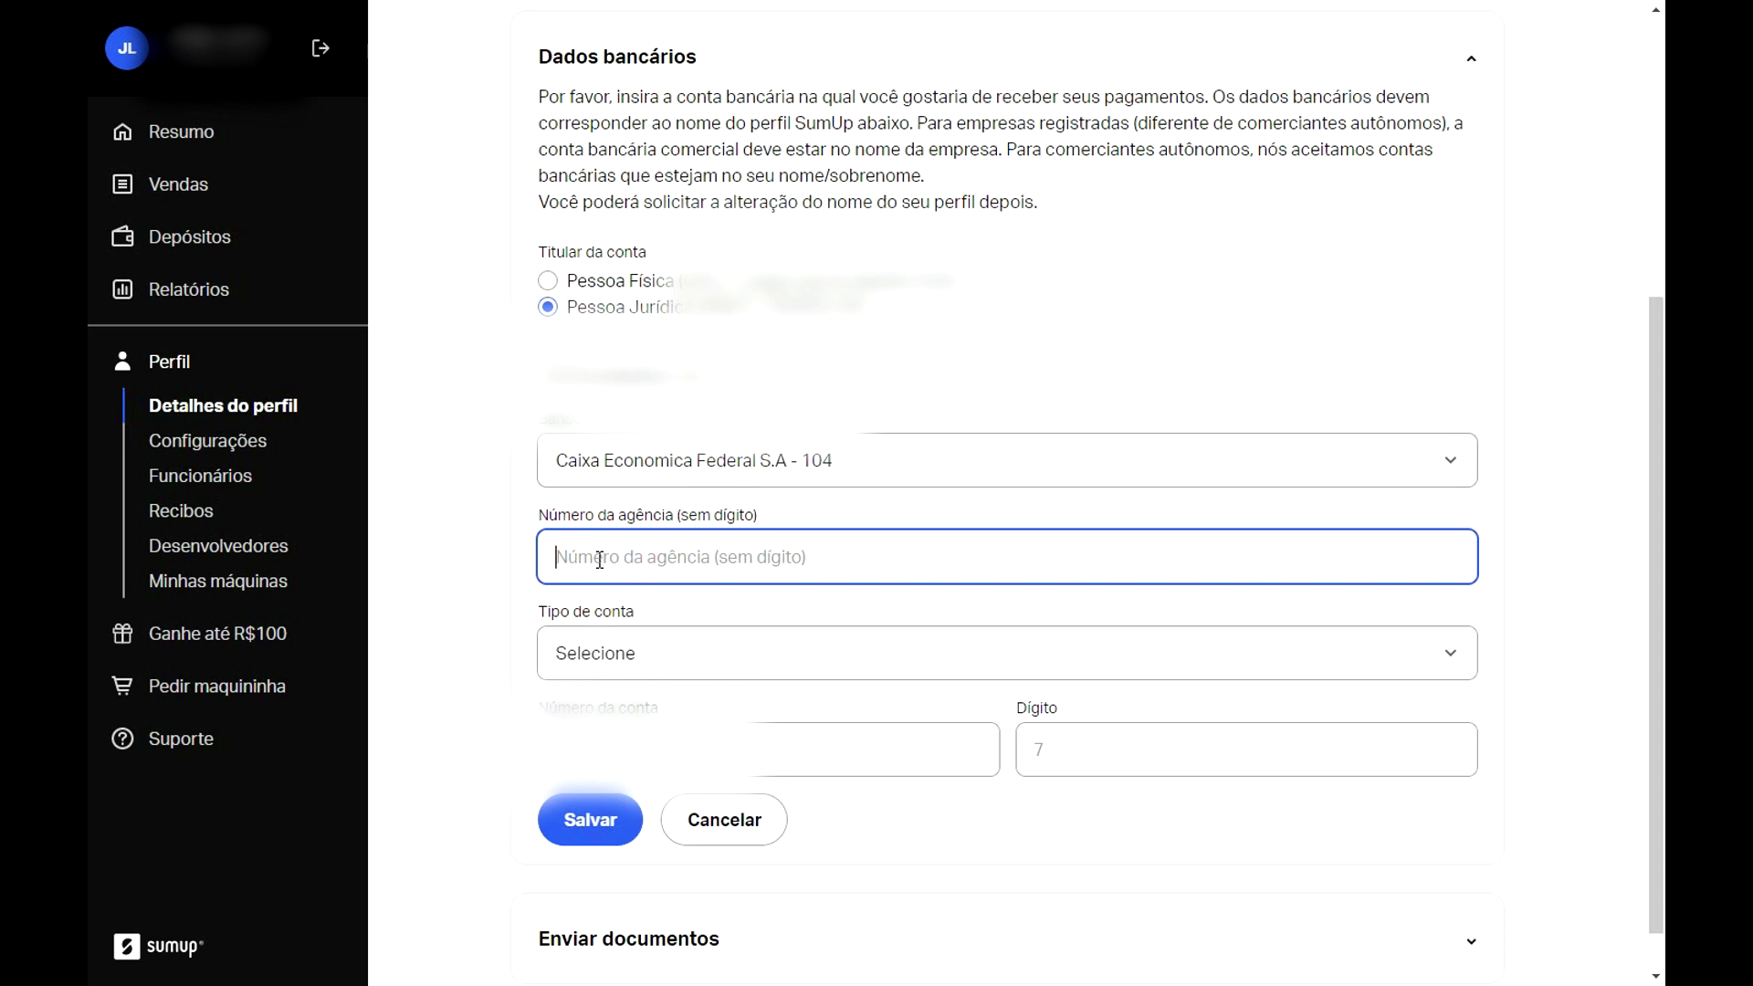
{"action": "type", "text": "0000"}
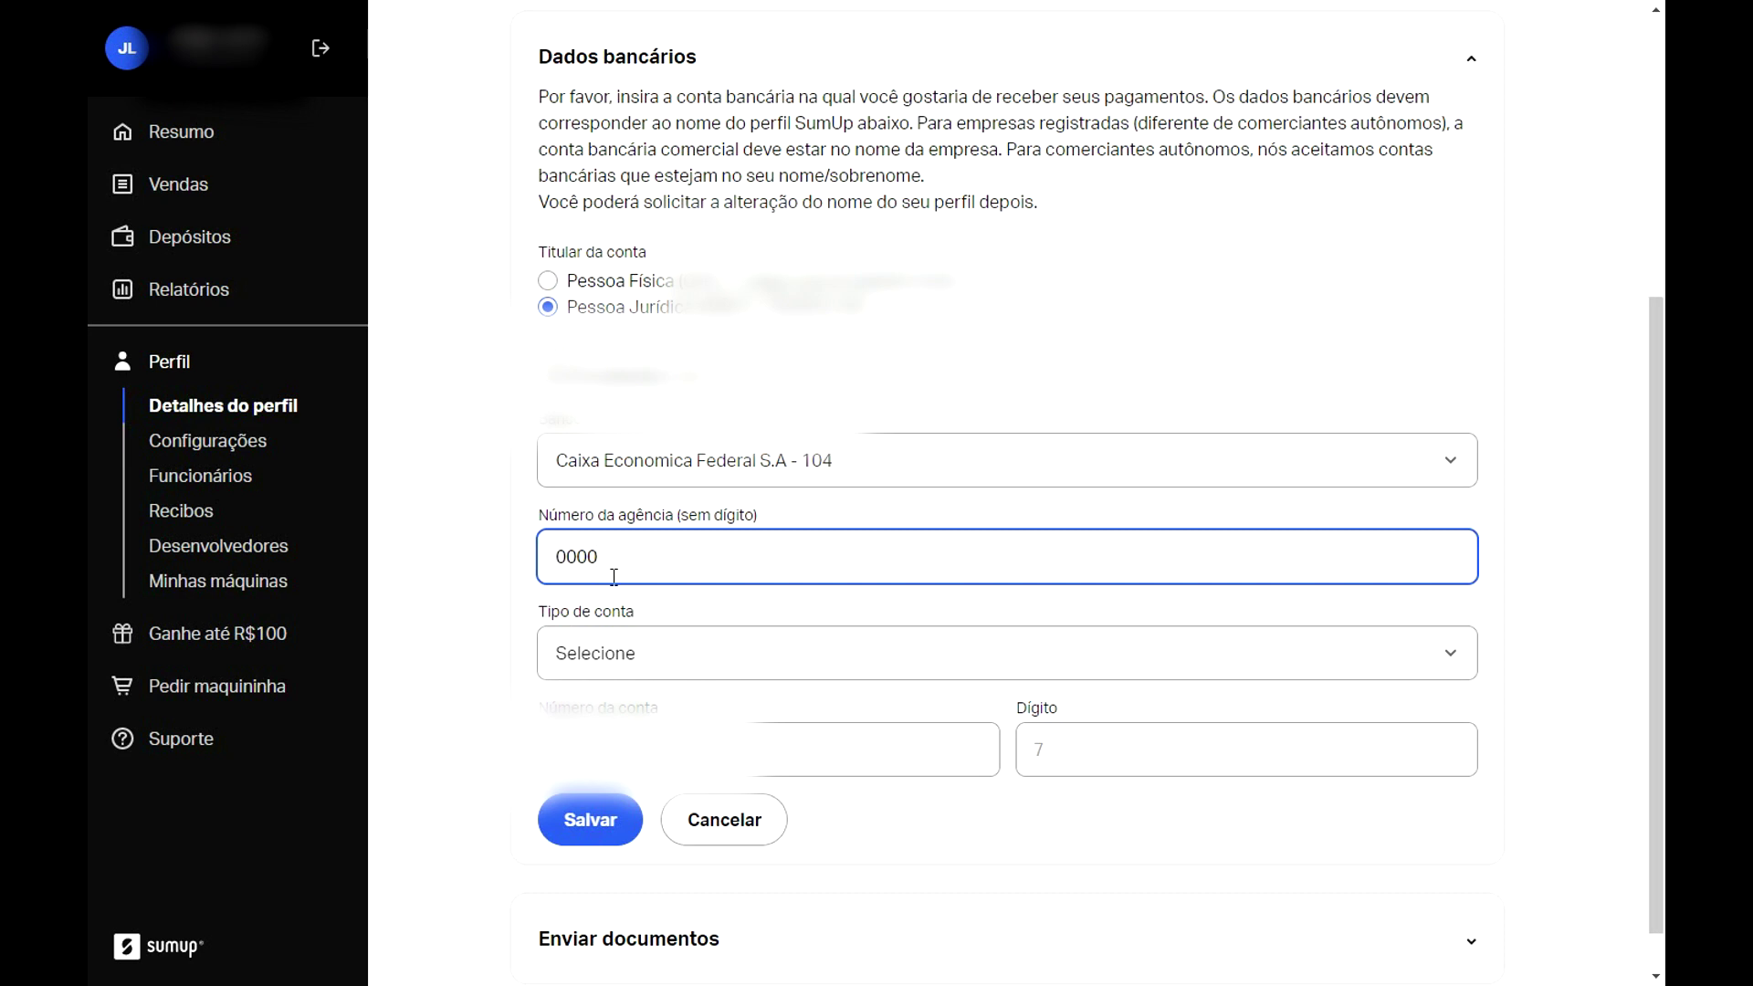
{"action": "left_click", "coordinate": [626, 661]}
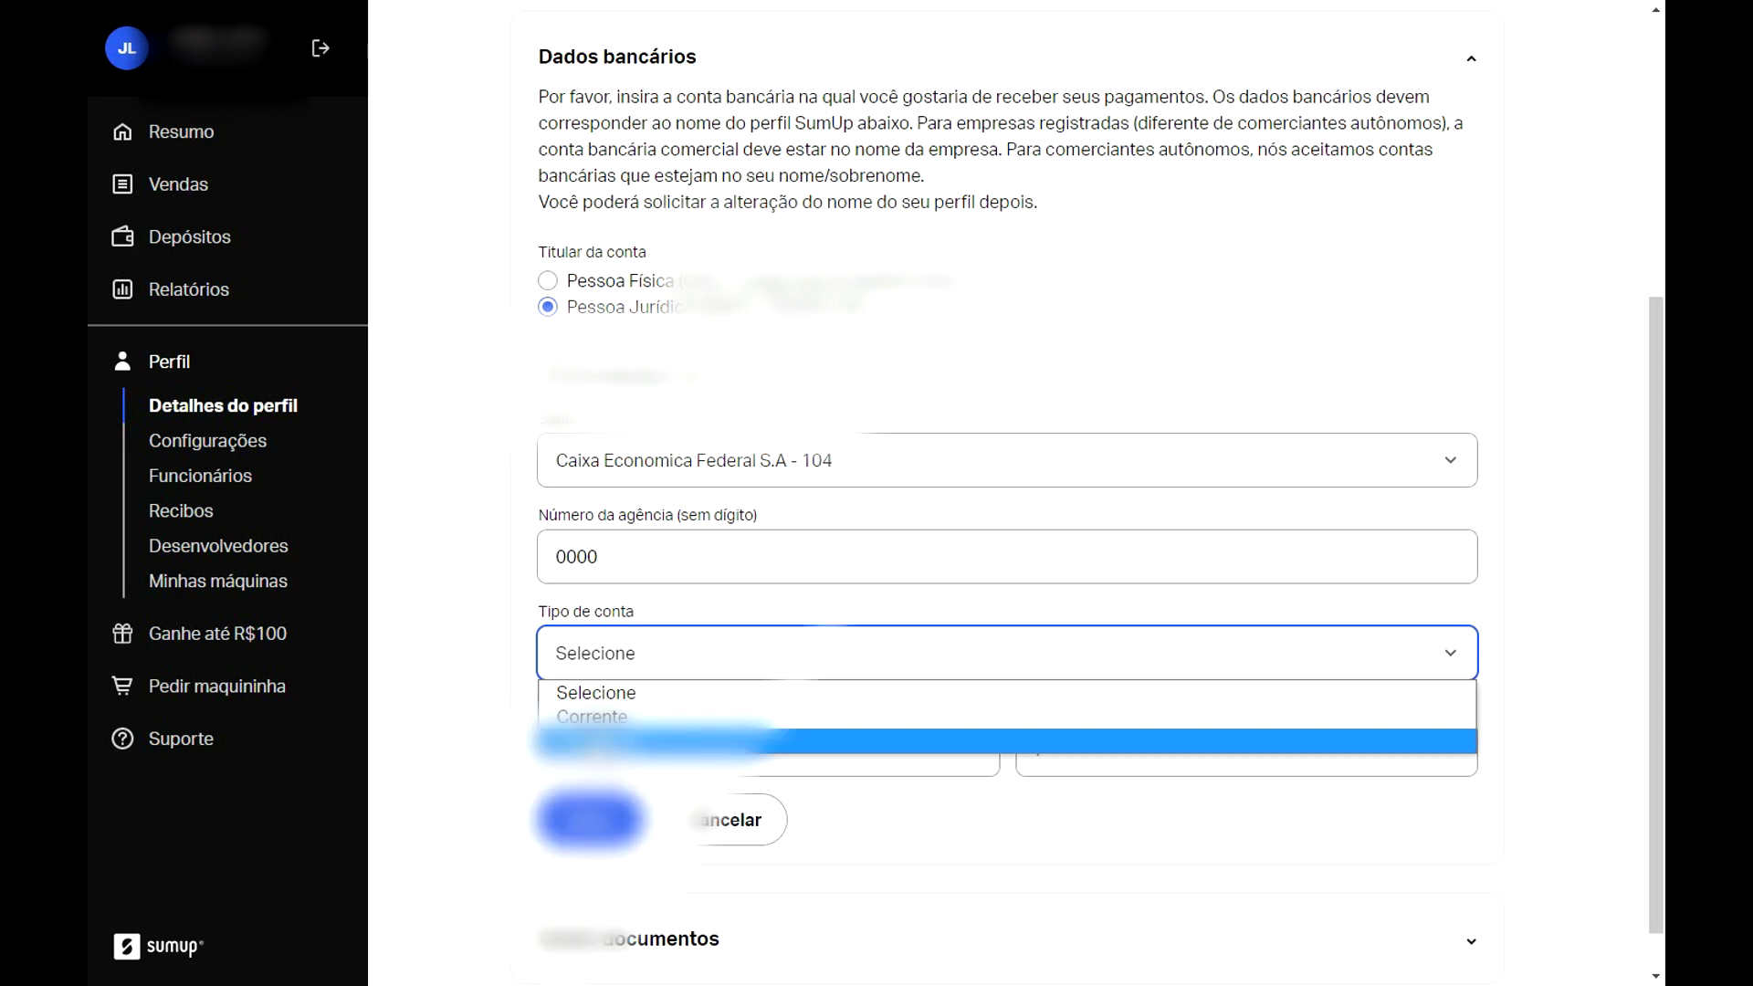
{"action": "left_click", "coordinate": [657, 741]}
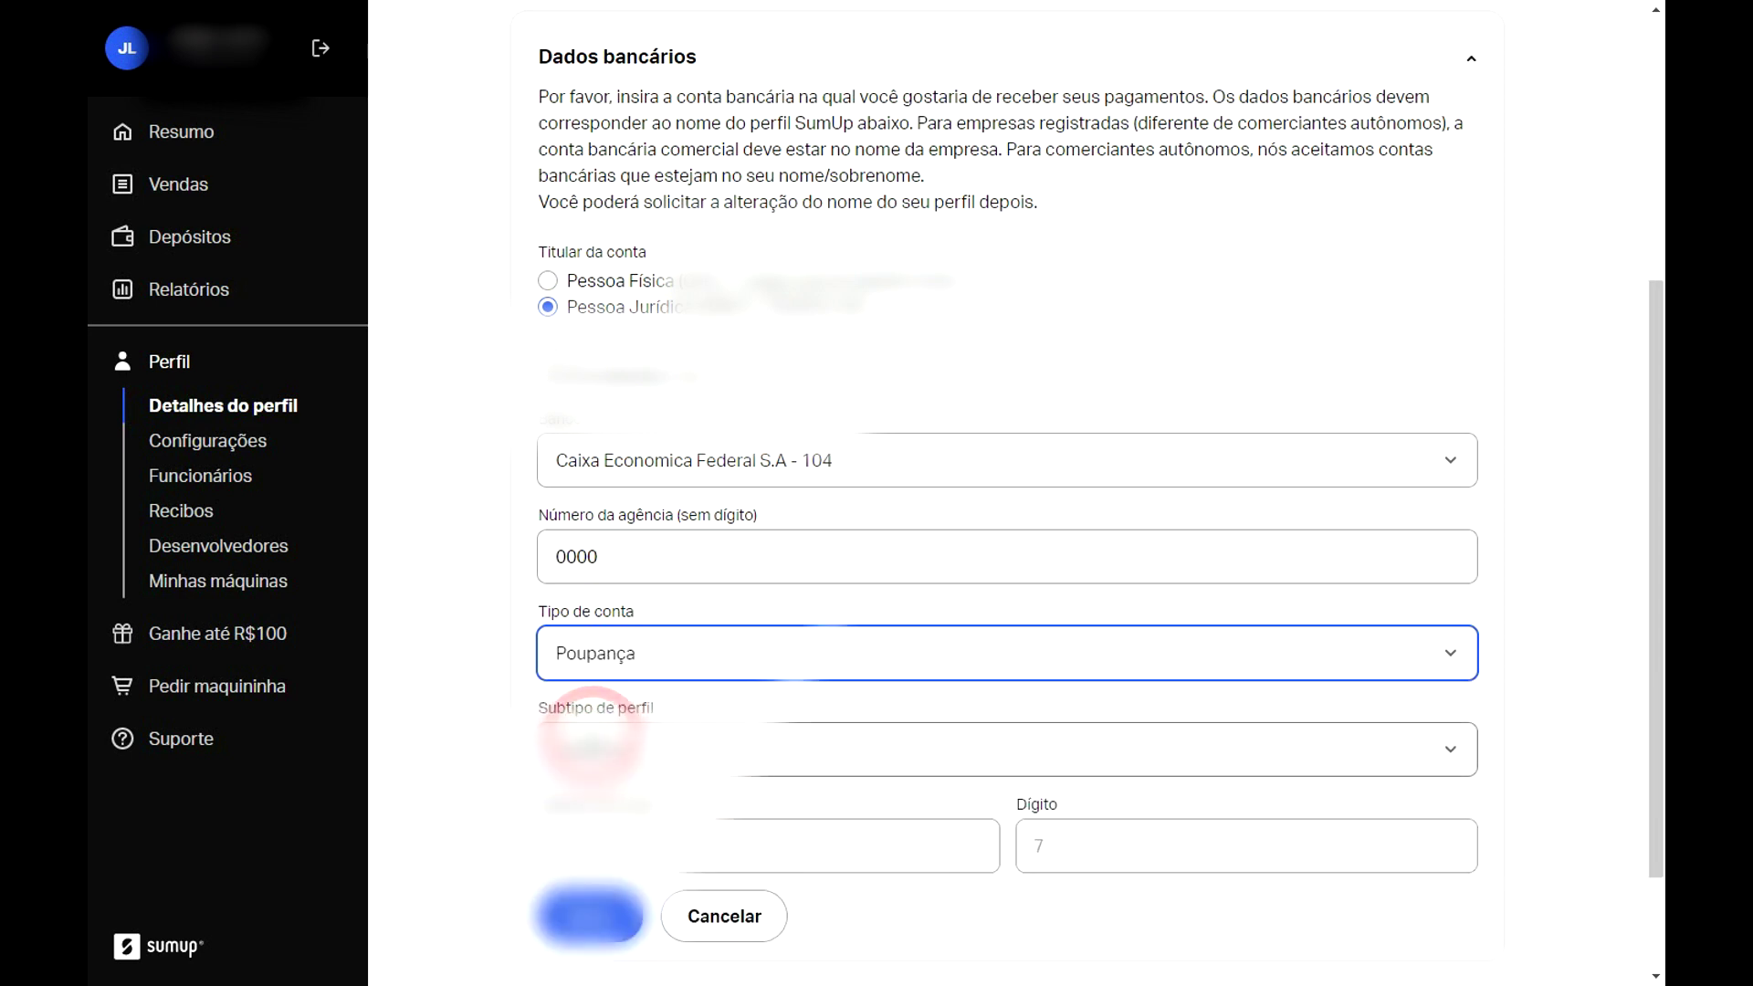
Choose 013 - Poupança de Pessoa Física as the profile subtype and replace it with 022 - Poupança de Pessoa Jurídica.
{"action": "scroll", "coordinate": [623, 657], "scroll_direction": "down", "scroll_amount": 1}
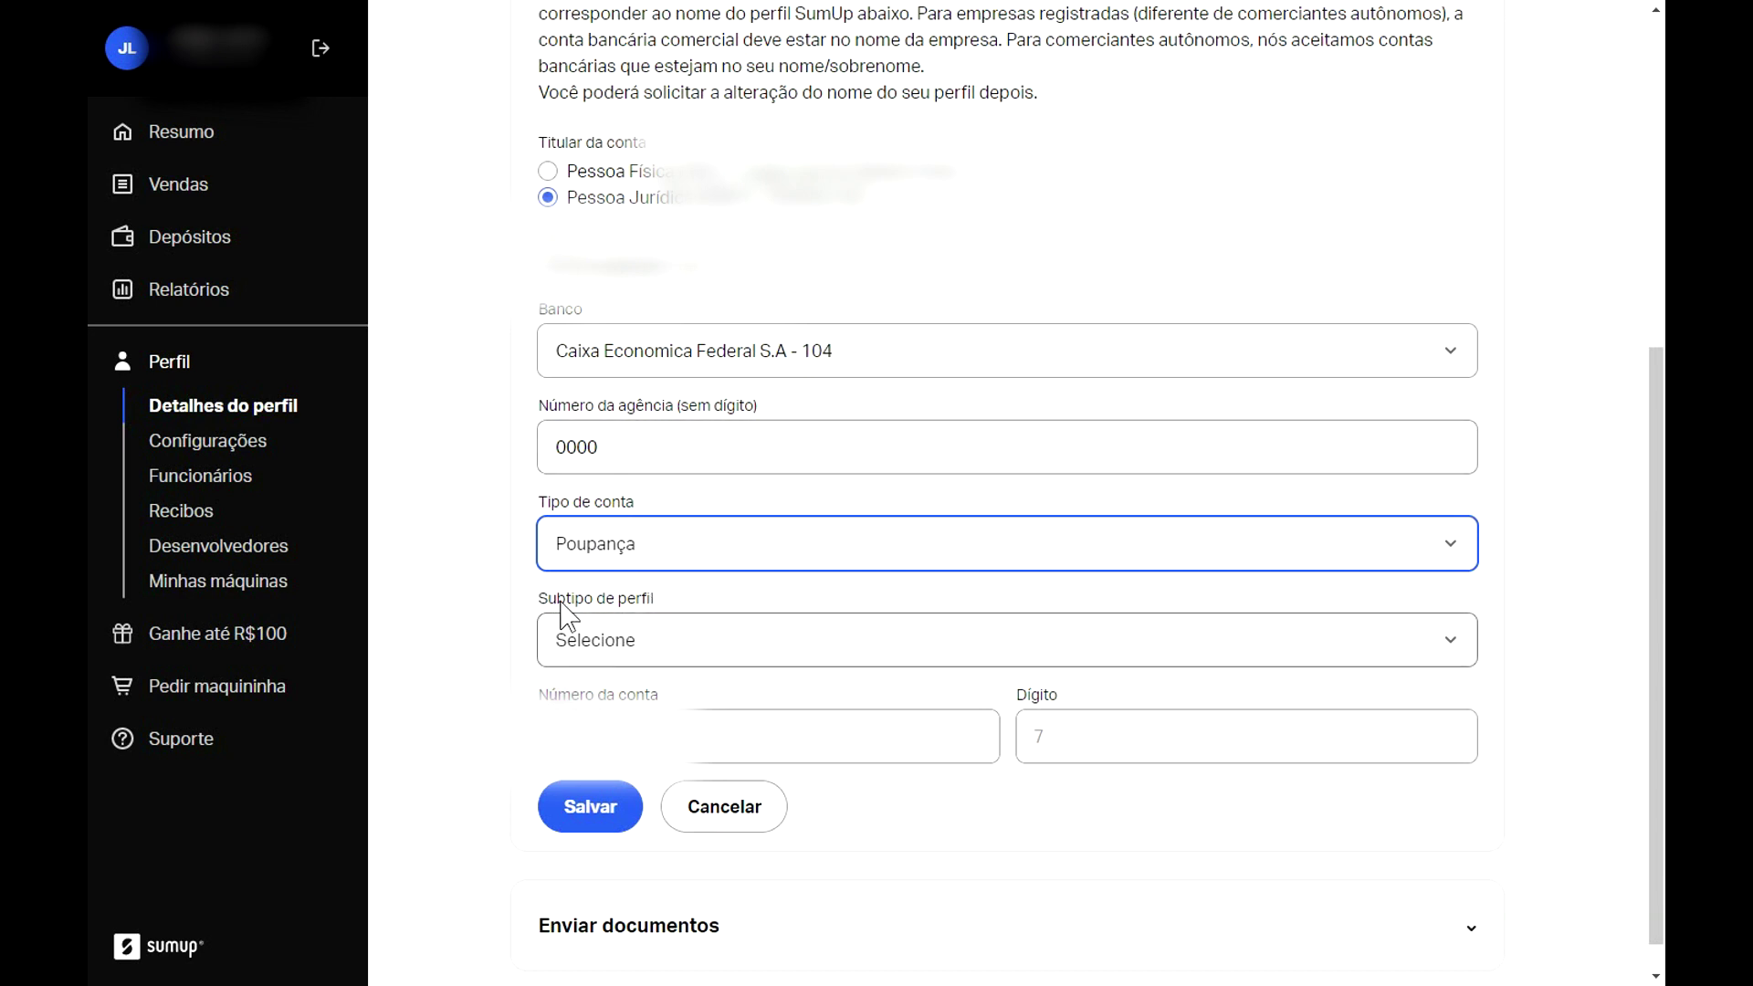
{"action": "left_click", "coordinate": [608, 653]}
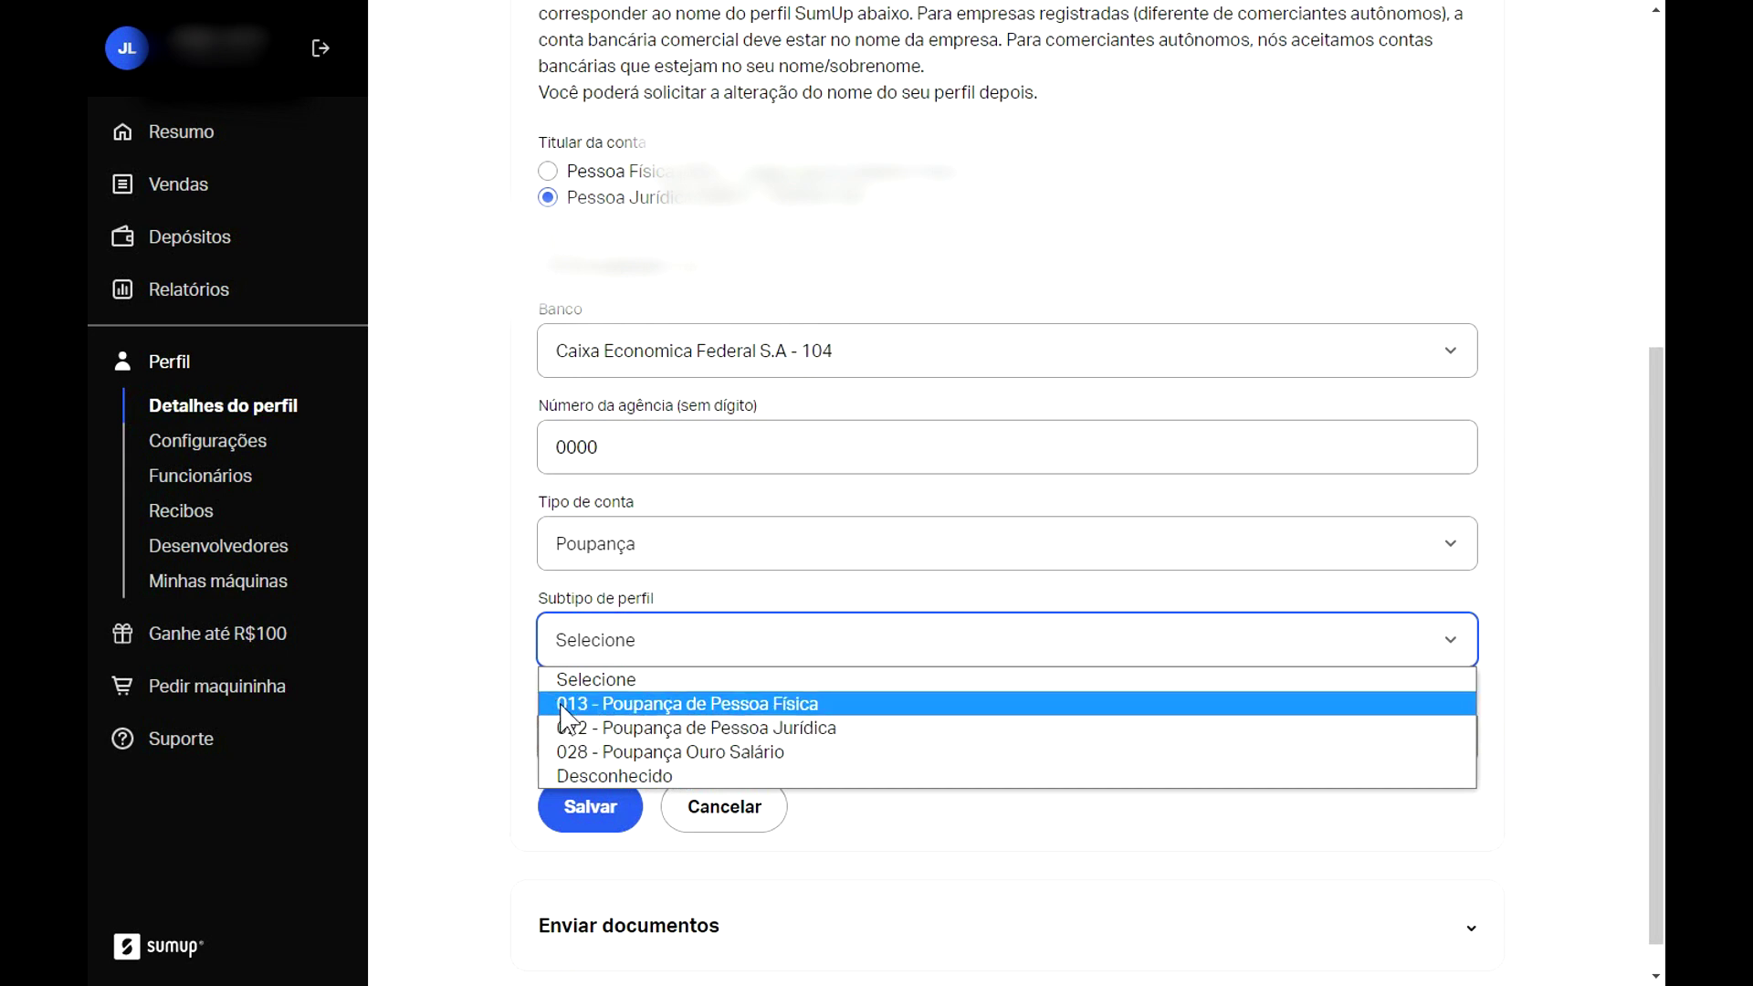
{"action": "left_click", "coordinate": [639, 706]}
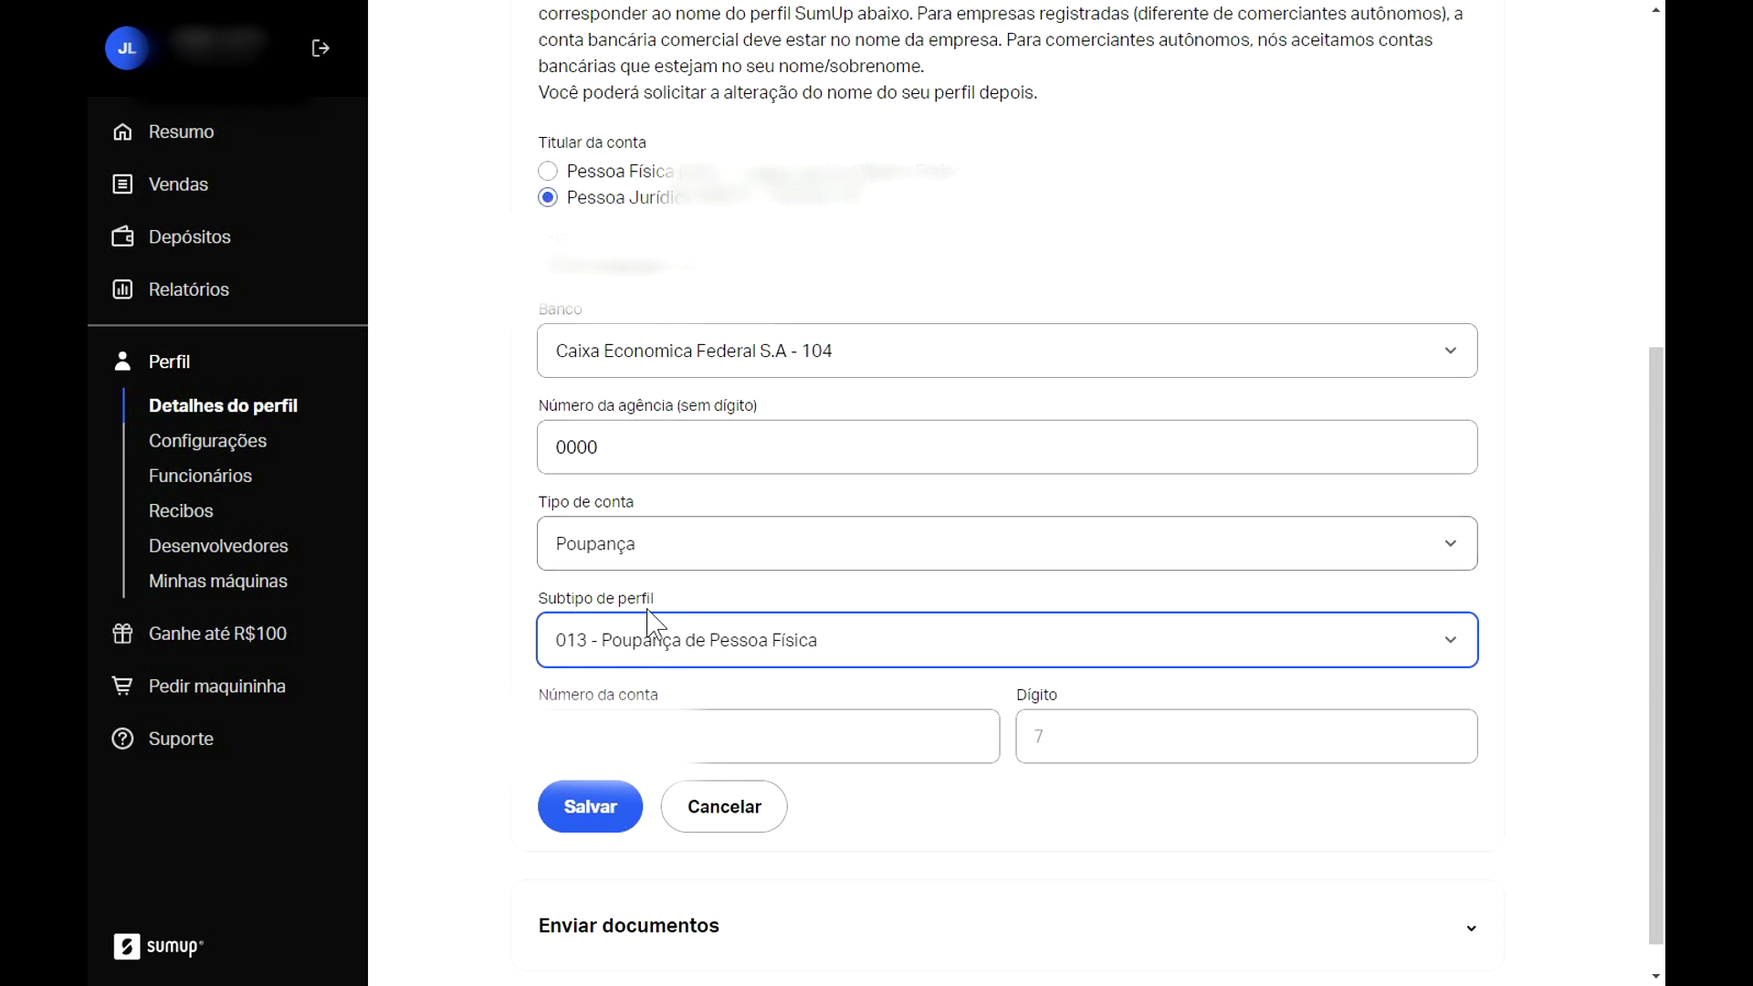
{"action": "left_click", "coordinate": [669, 650]}
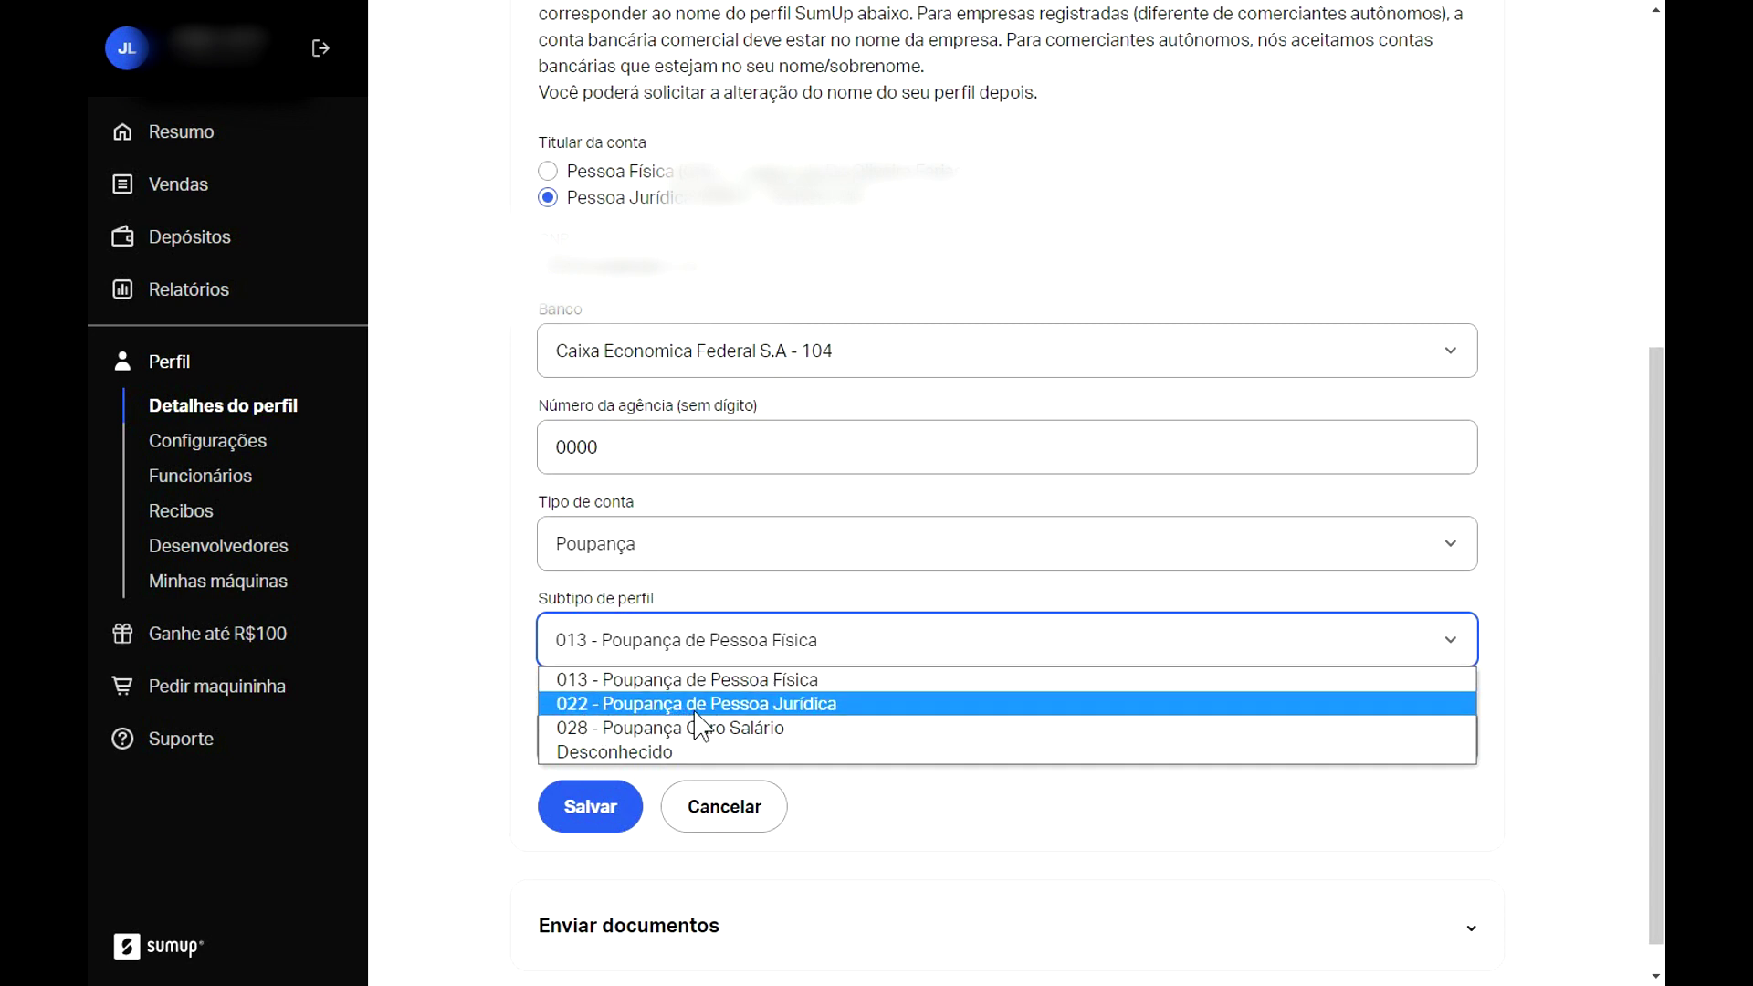
{"action": "left_click", "coordinate": [744, 707]}
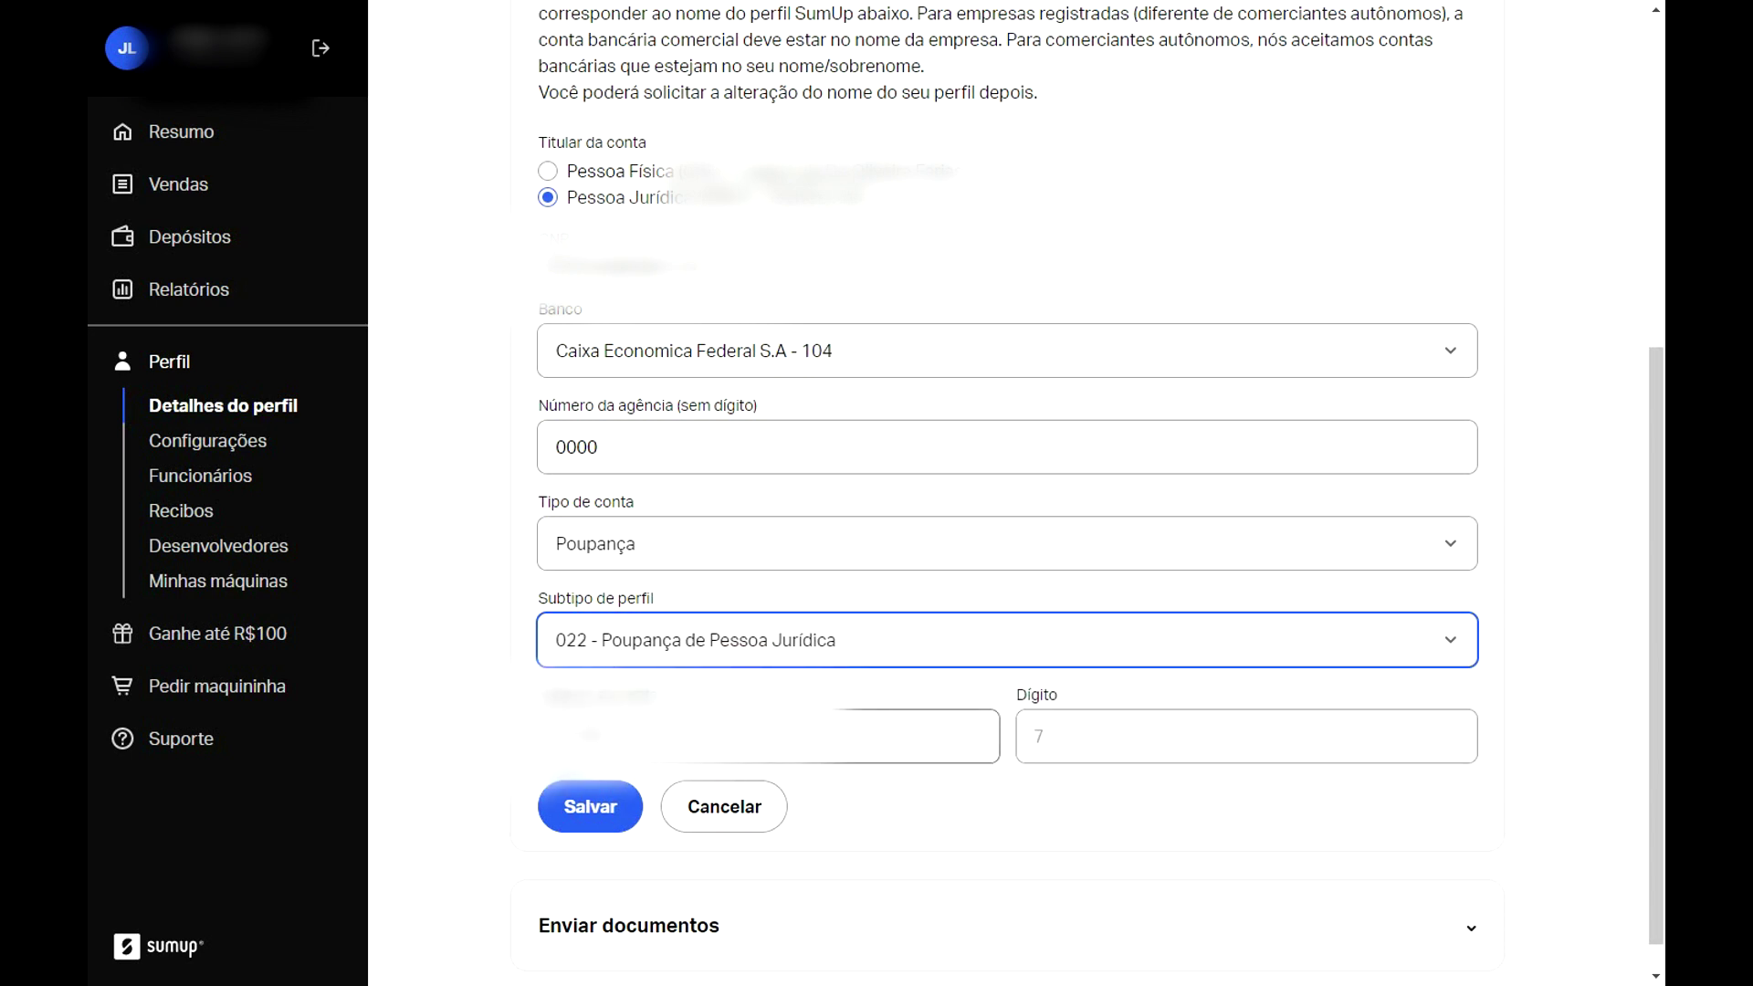
Fill in the bank account number and its check digit.
{"action": "key", "text": "Tab"}
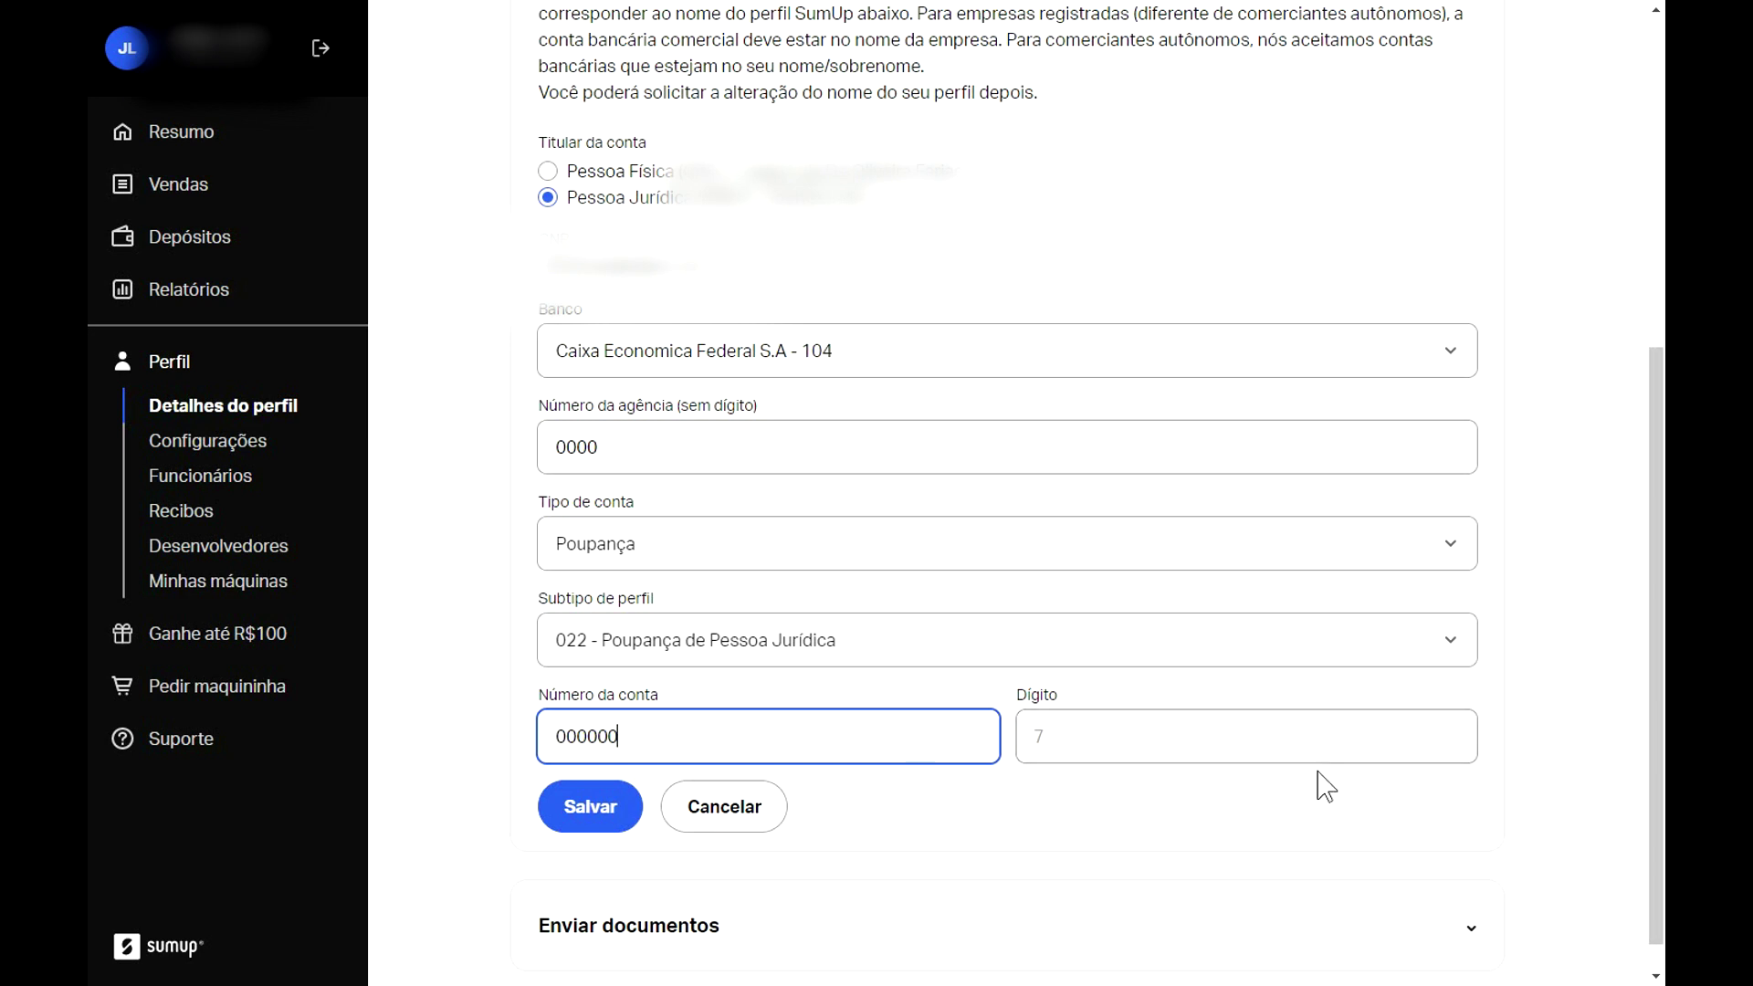
{"action": "left_click", "coordinate": [1211, 747]}
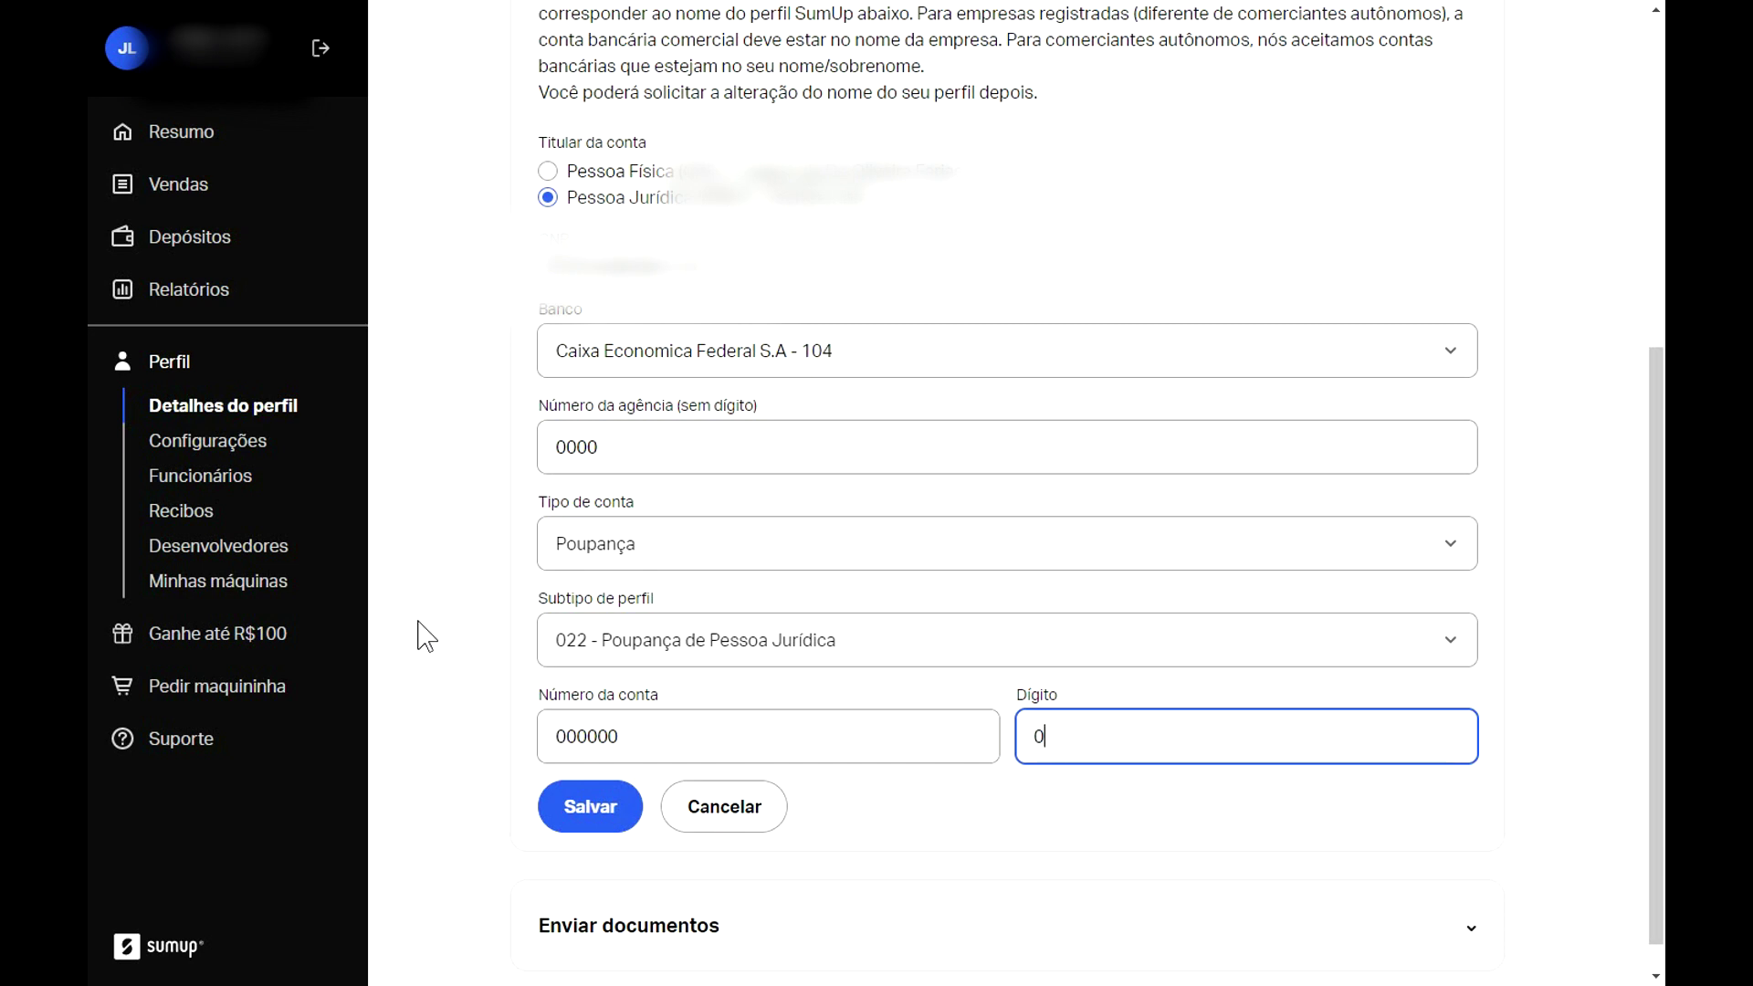
Look through the available banks and change the bank to Nubank - 260.
{"action": "left_click", "coordinate": [655, 349]}
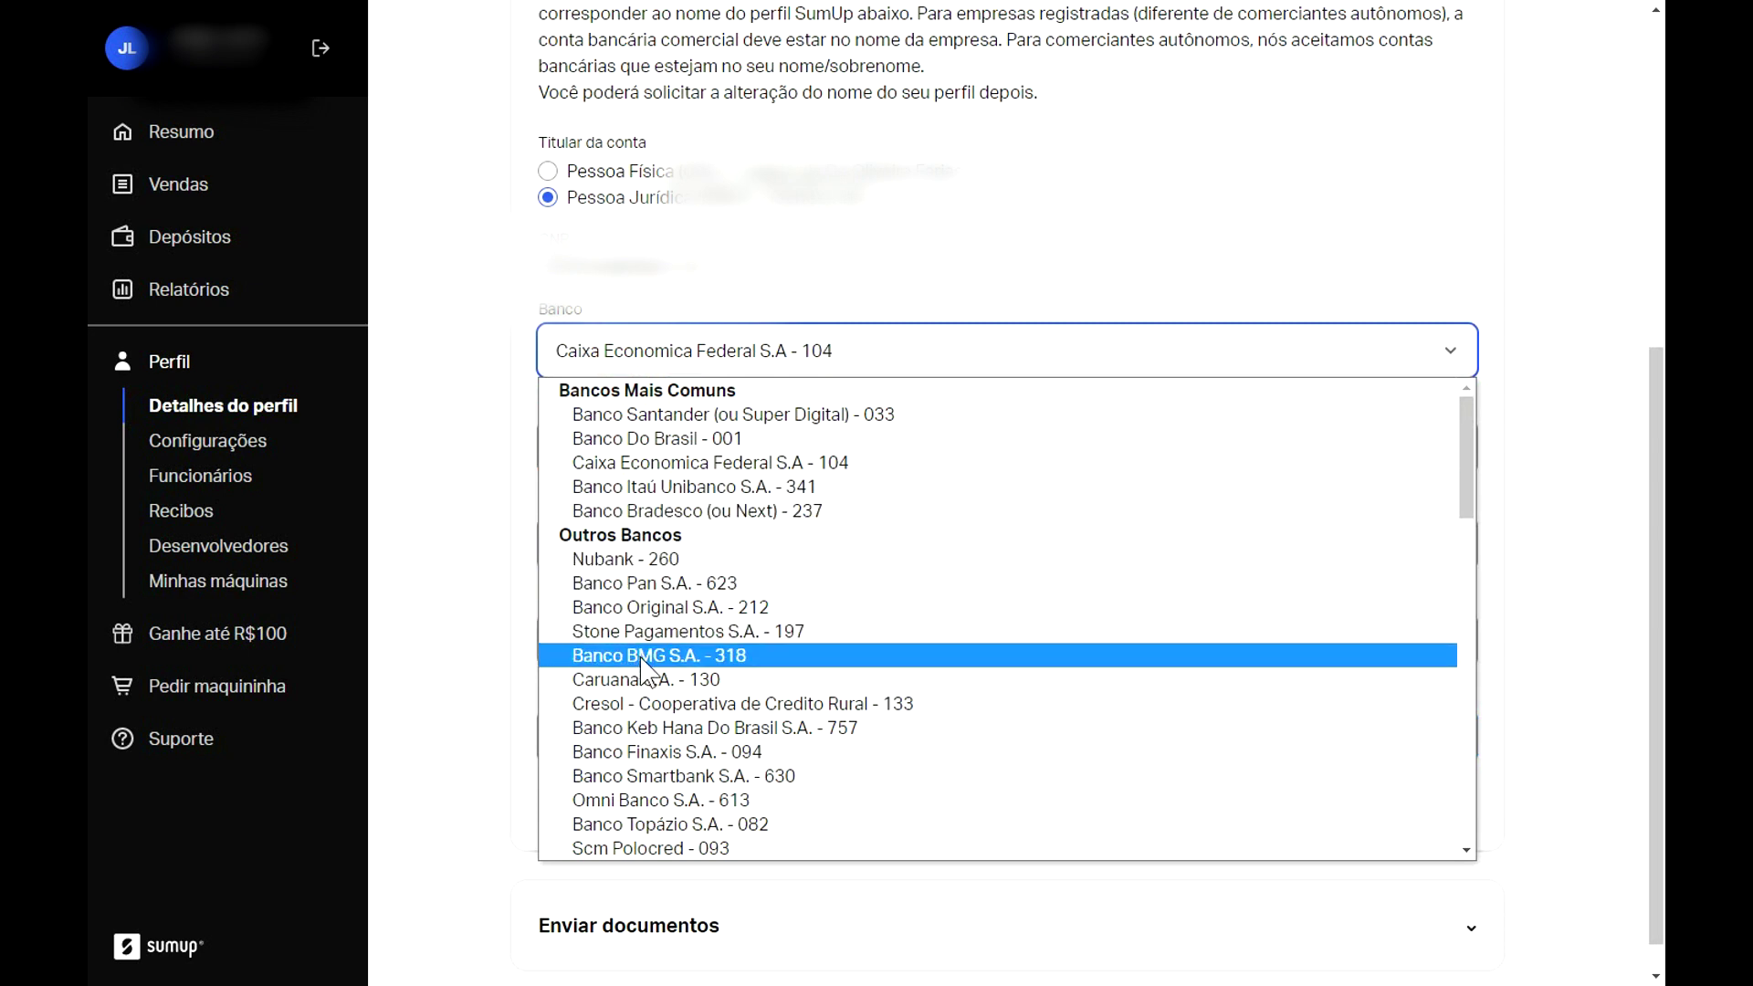
{"action": "scroll", "coordinate": [650, 676], "scroll_direction": "down", "scroll_amount": 3}
{"action": "scroll", "coordinate": [666, 575], "scroll_direction": "down", "scroll_amount": 7}
{"action": "scroll", "coordinate": [667, 573], "scroll_direction": "down", "scroll_amount": 7}
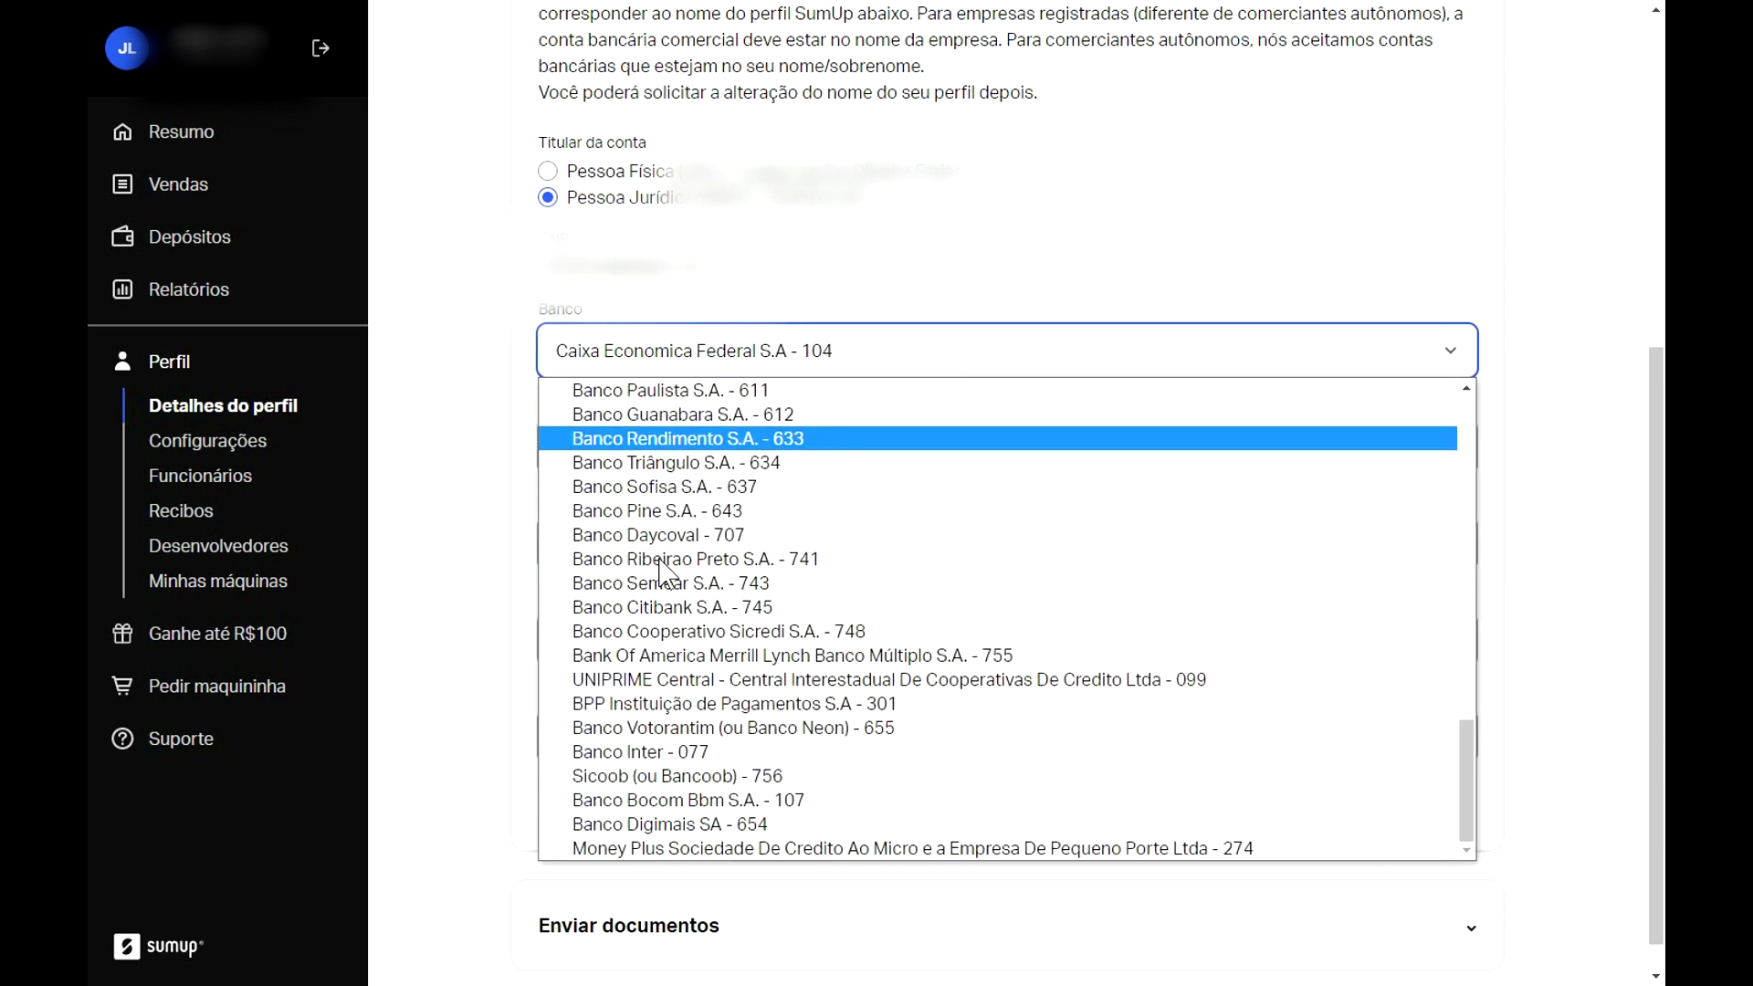
{"action": "key", "text": "n"}
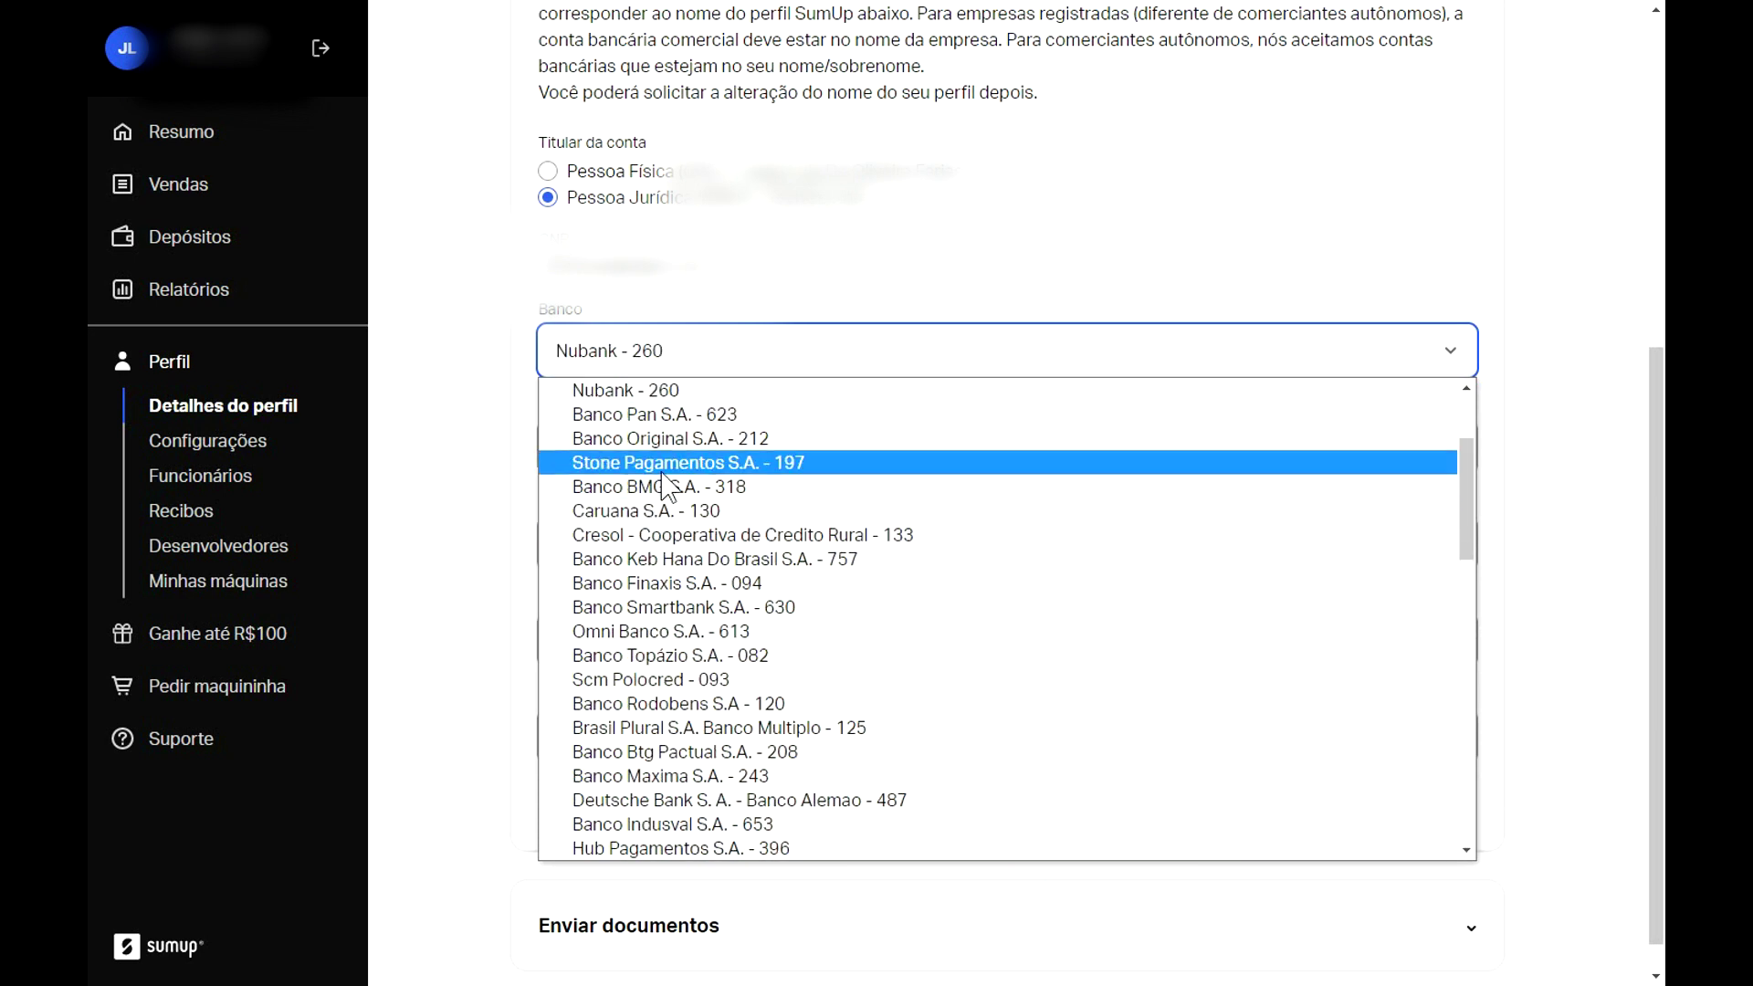
{"action": "left_click", "coordinate": [655, 390]}
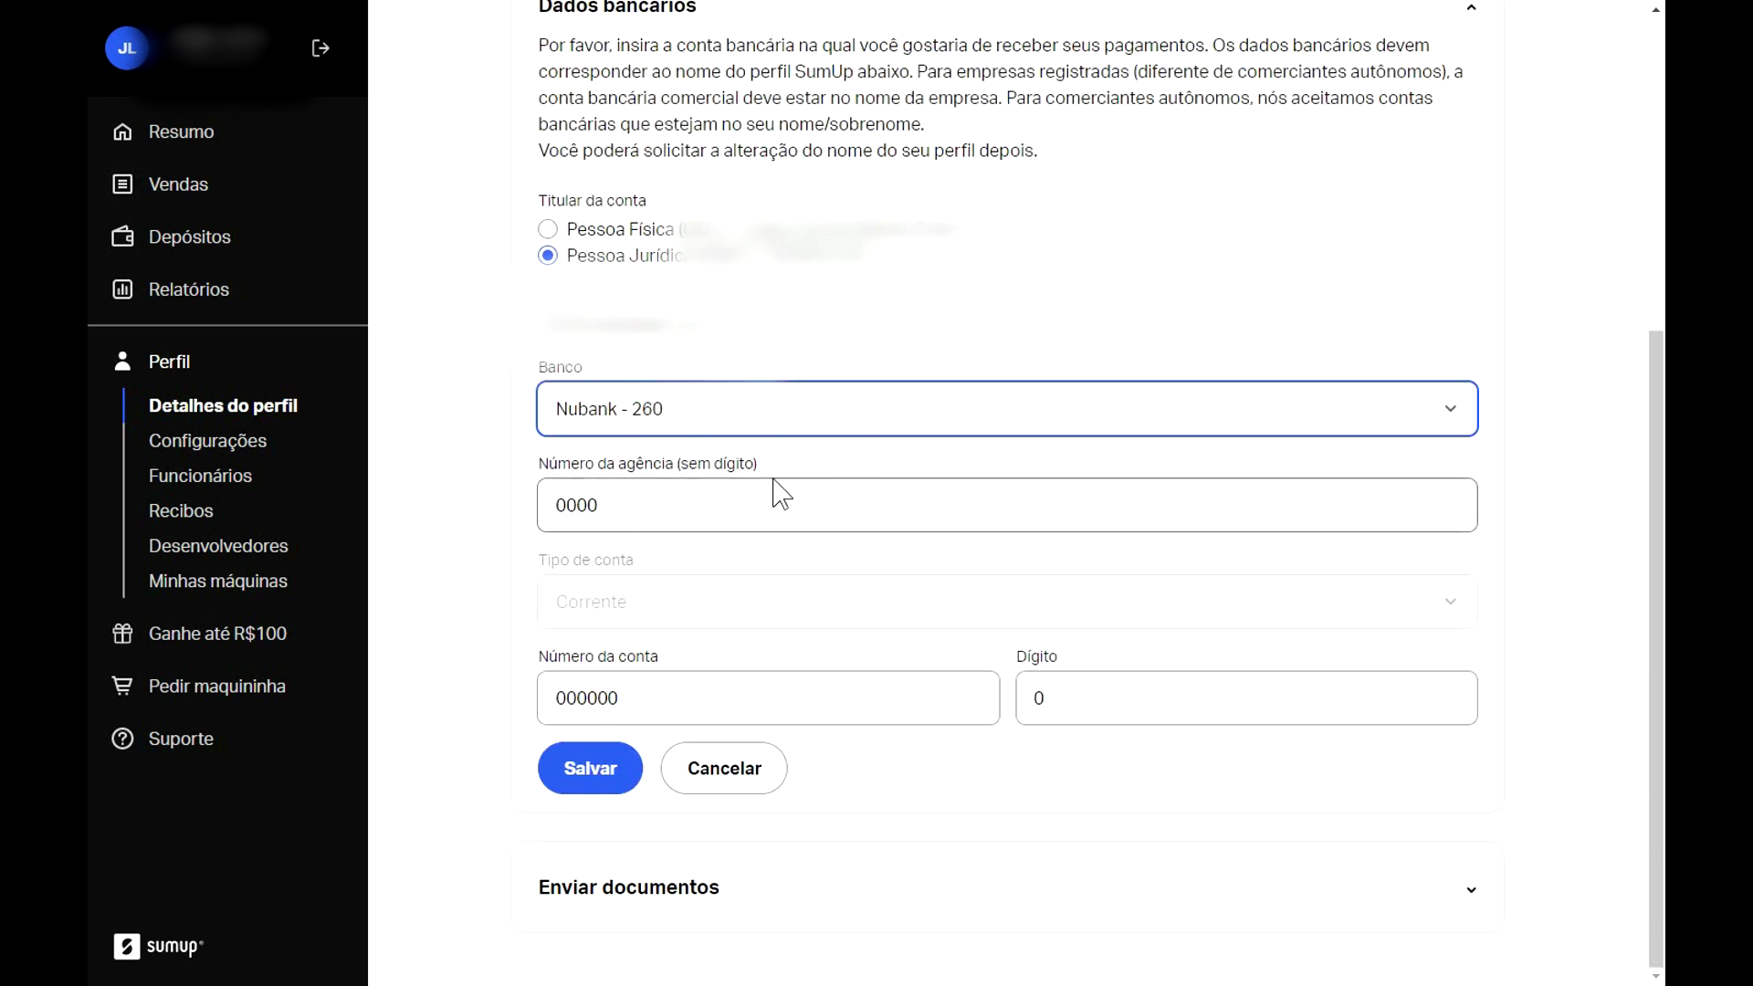
{"action": "left_click", "coordinate": [699, 702]}
{"action": "left_click", "coordinate": [1083, 717]}
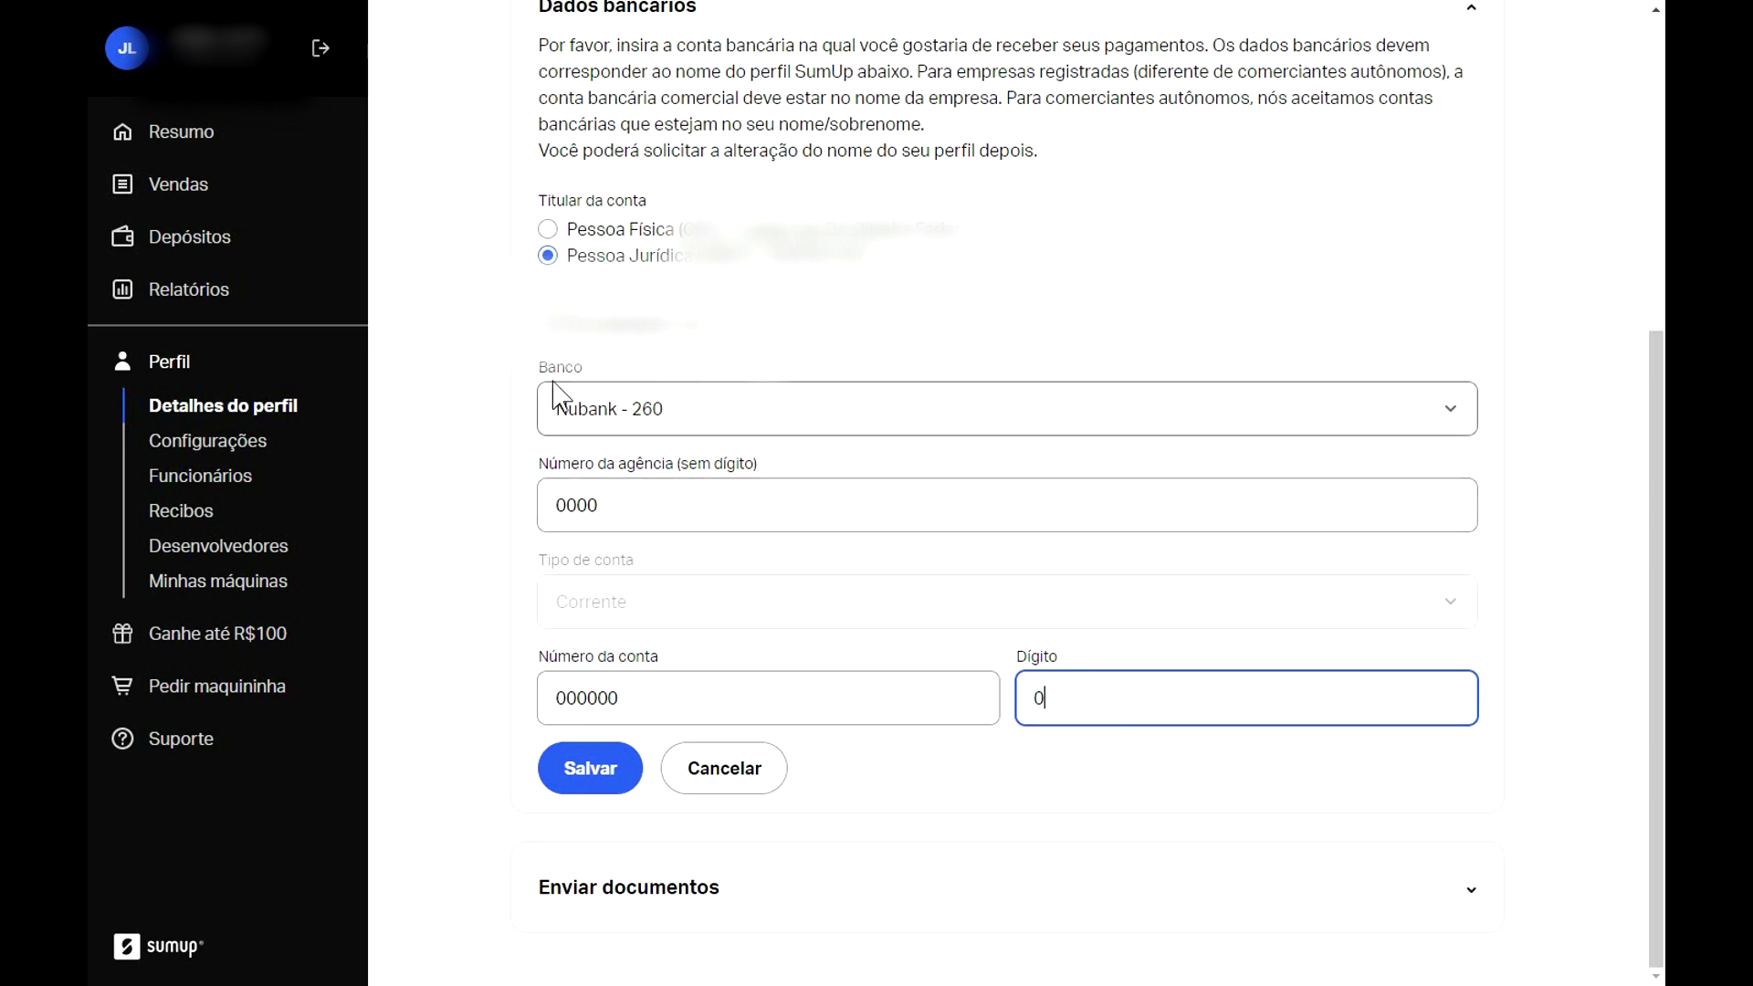
{"action": "left_click_drag", "start_coordinate": [533, 366], "coordinate": [581, 366]}
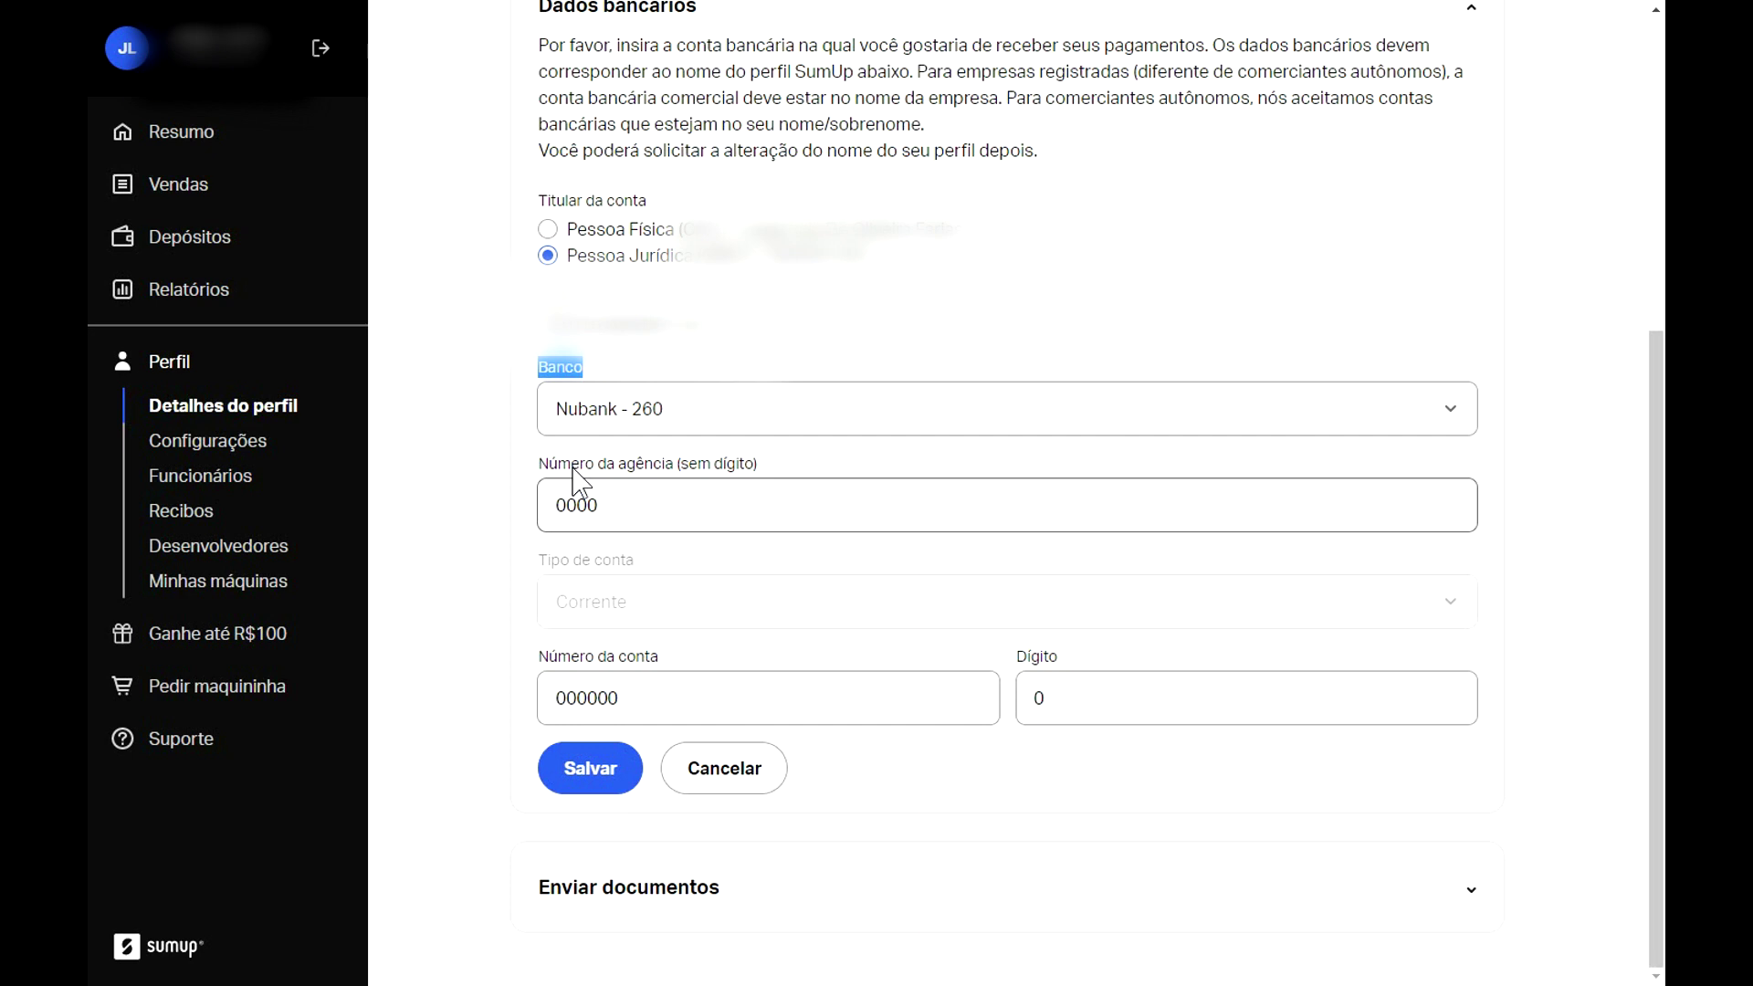
{"action": "left_click_drag", "start_coordinate": [773, 457], "coordinate": [564, 479]}
{"action": "left_click_drag", "start_coordinate": [521, 344], "coordinate": [608, 689]}
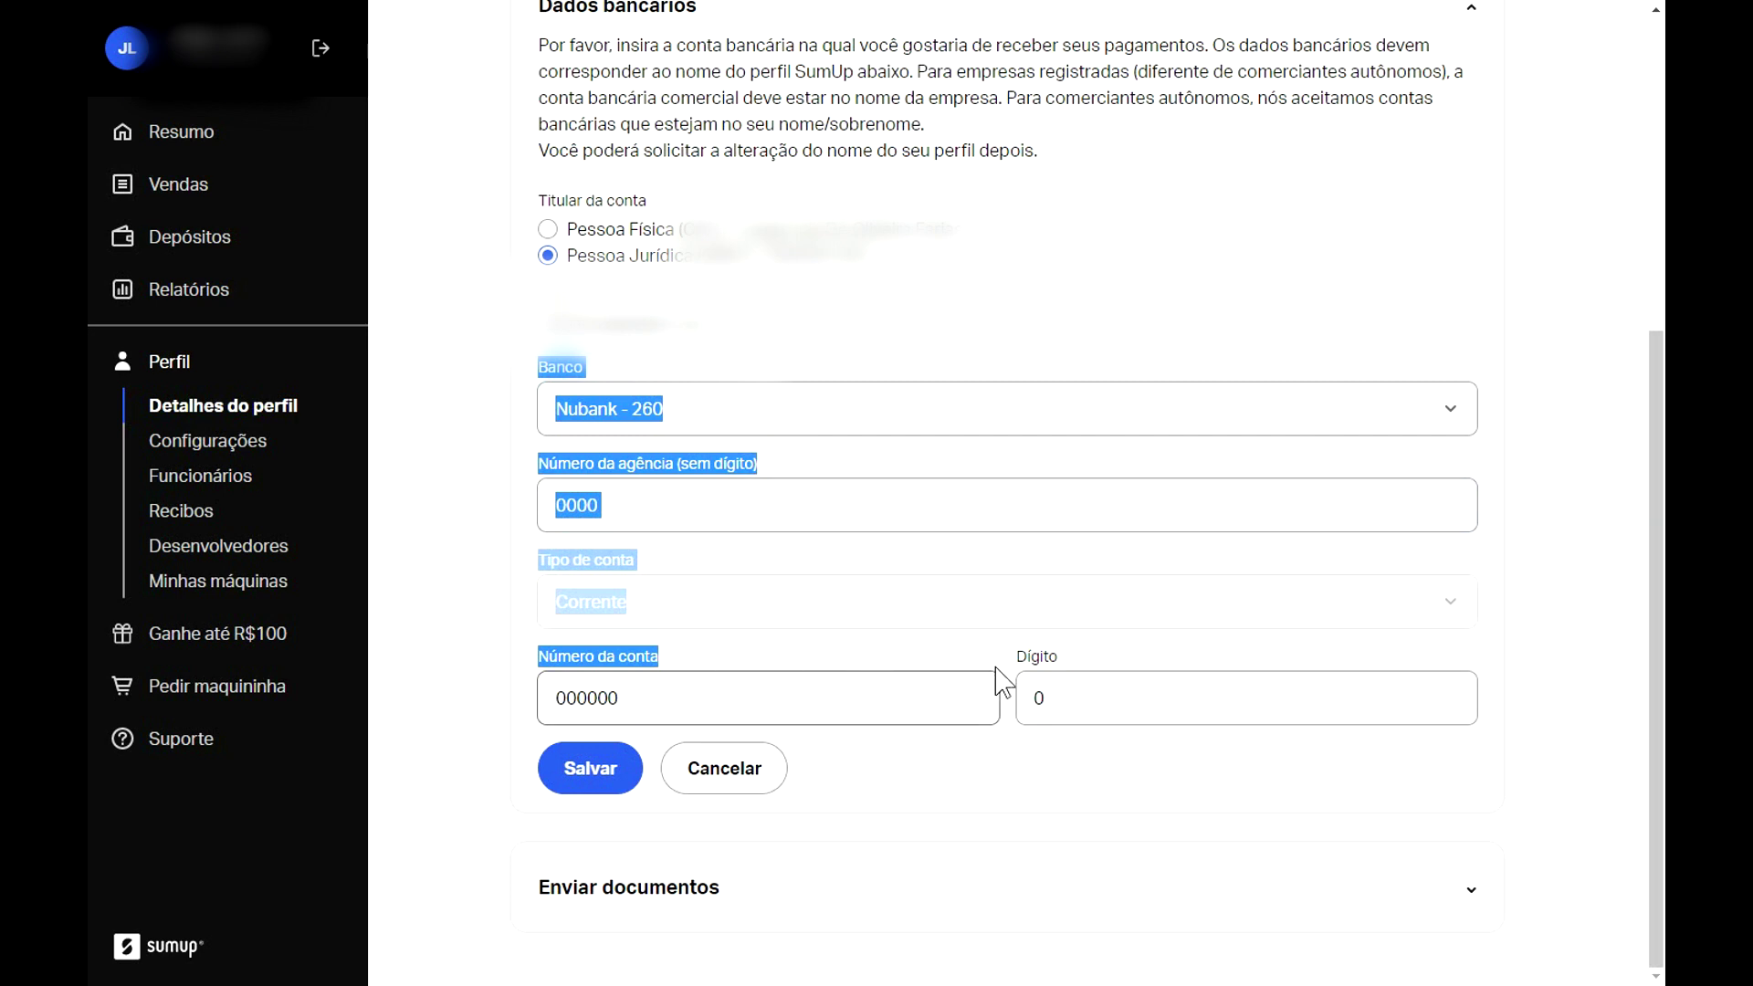